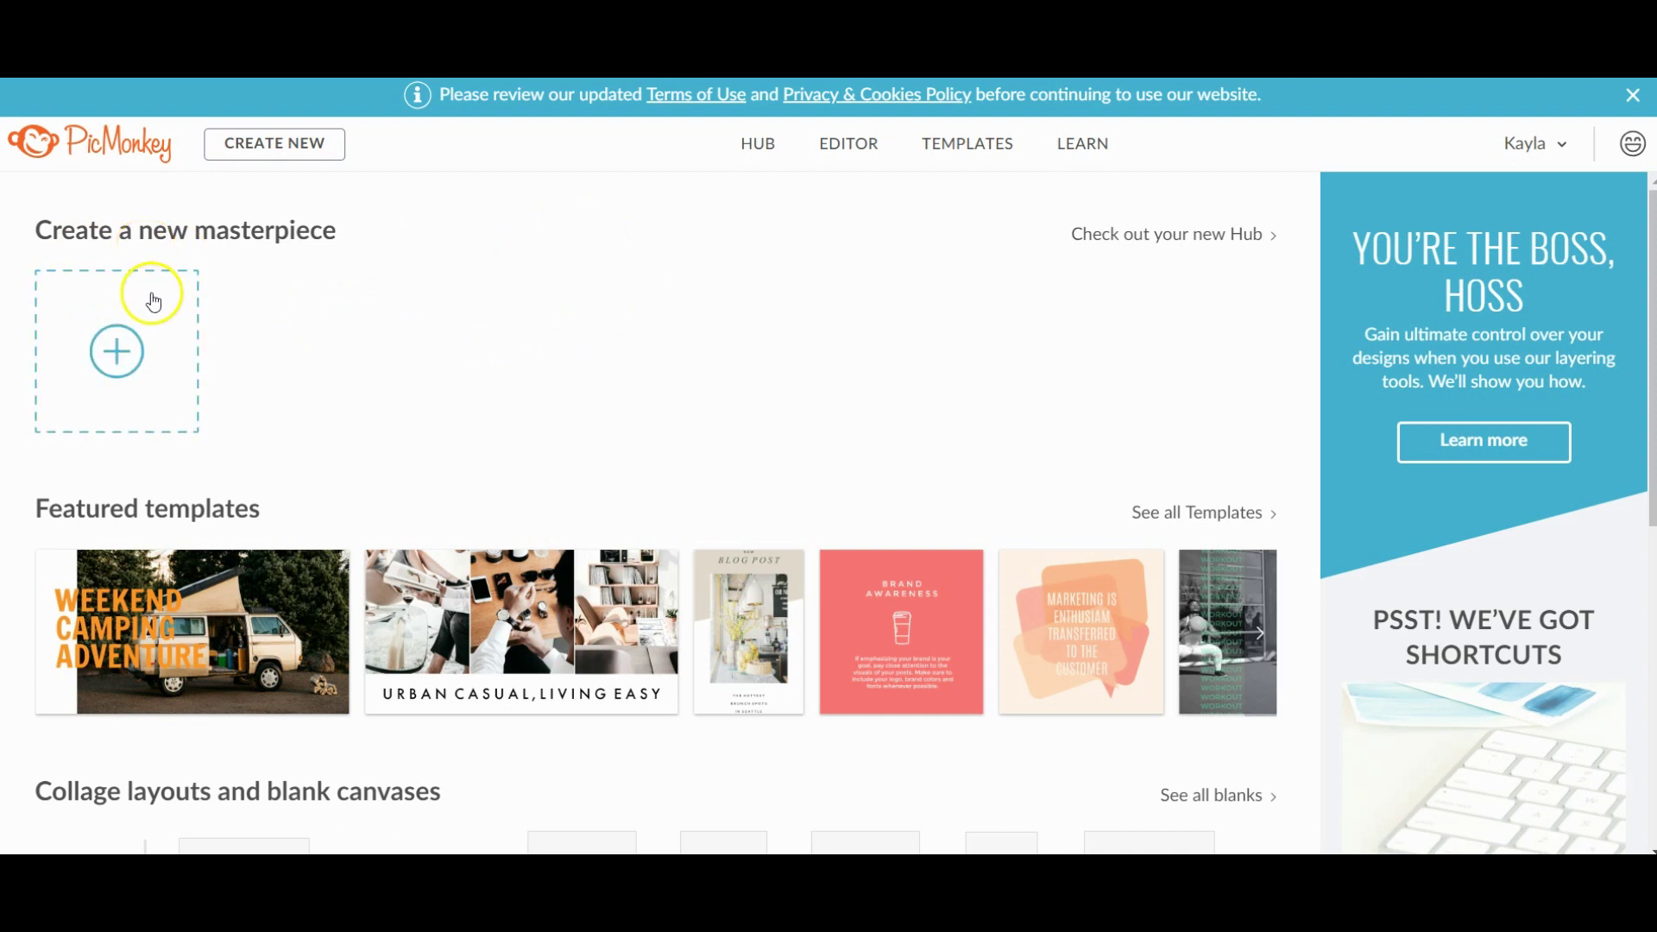
Open the watercolor desk photo P1013674.jpg from the computer in the editor.
left_click(122, 361)
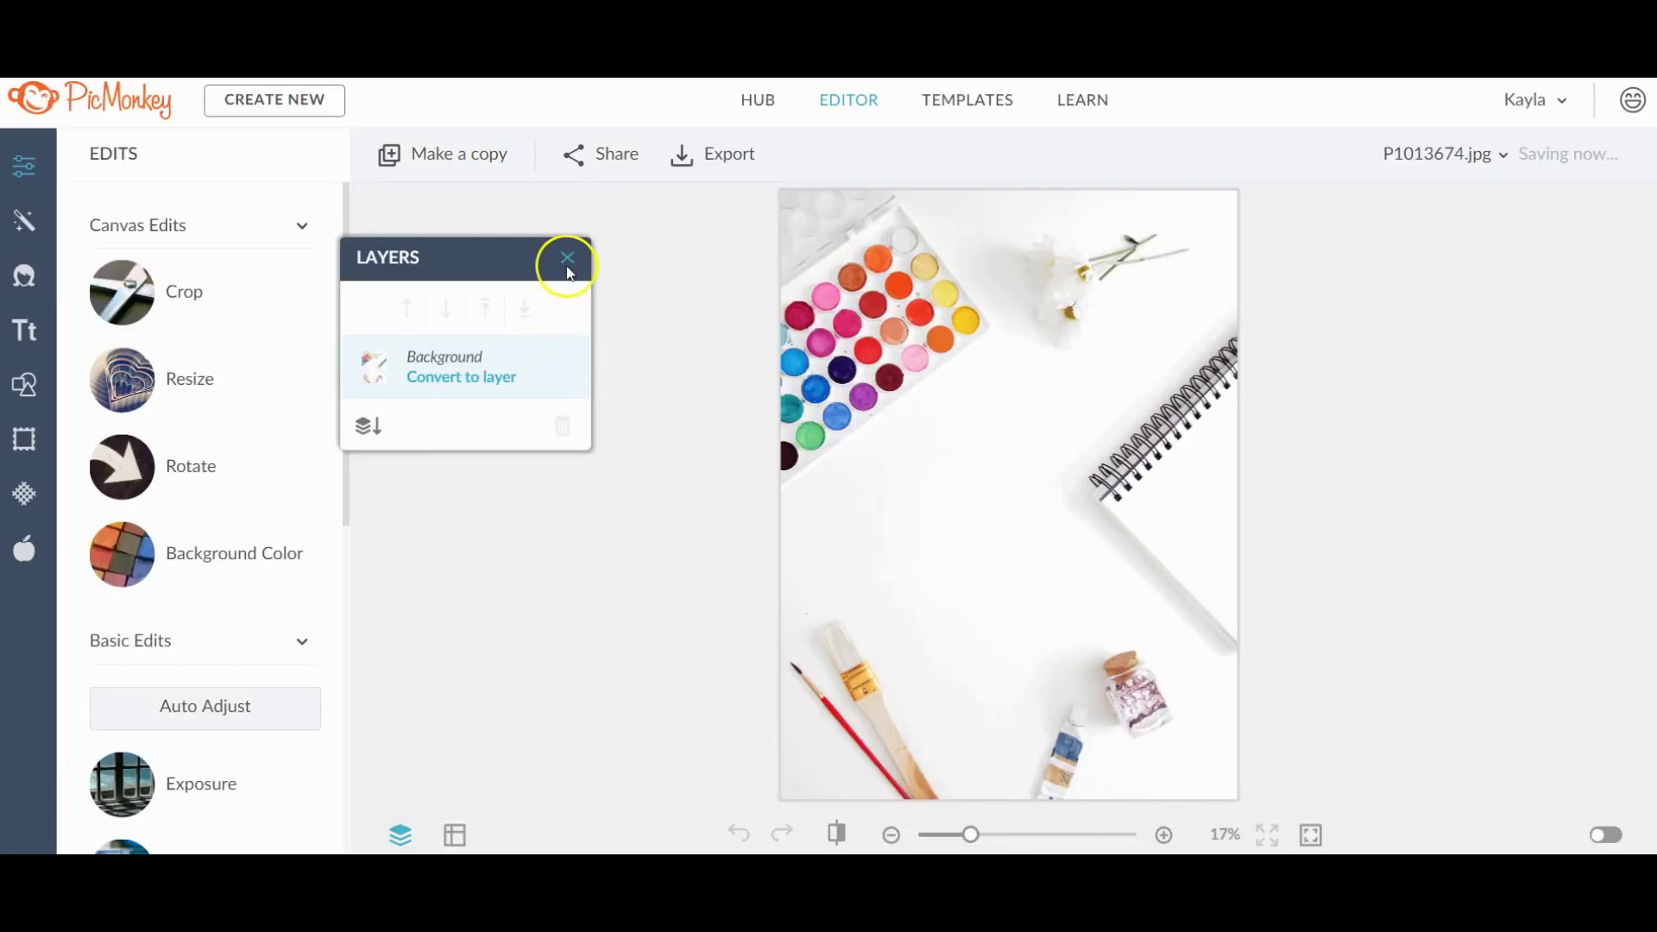
left_click(567, 259)
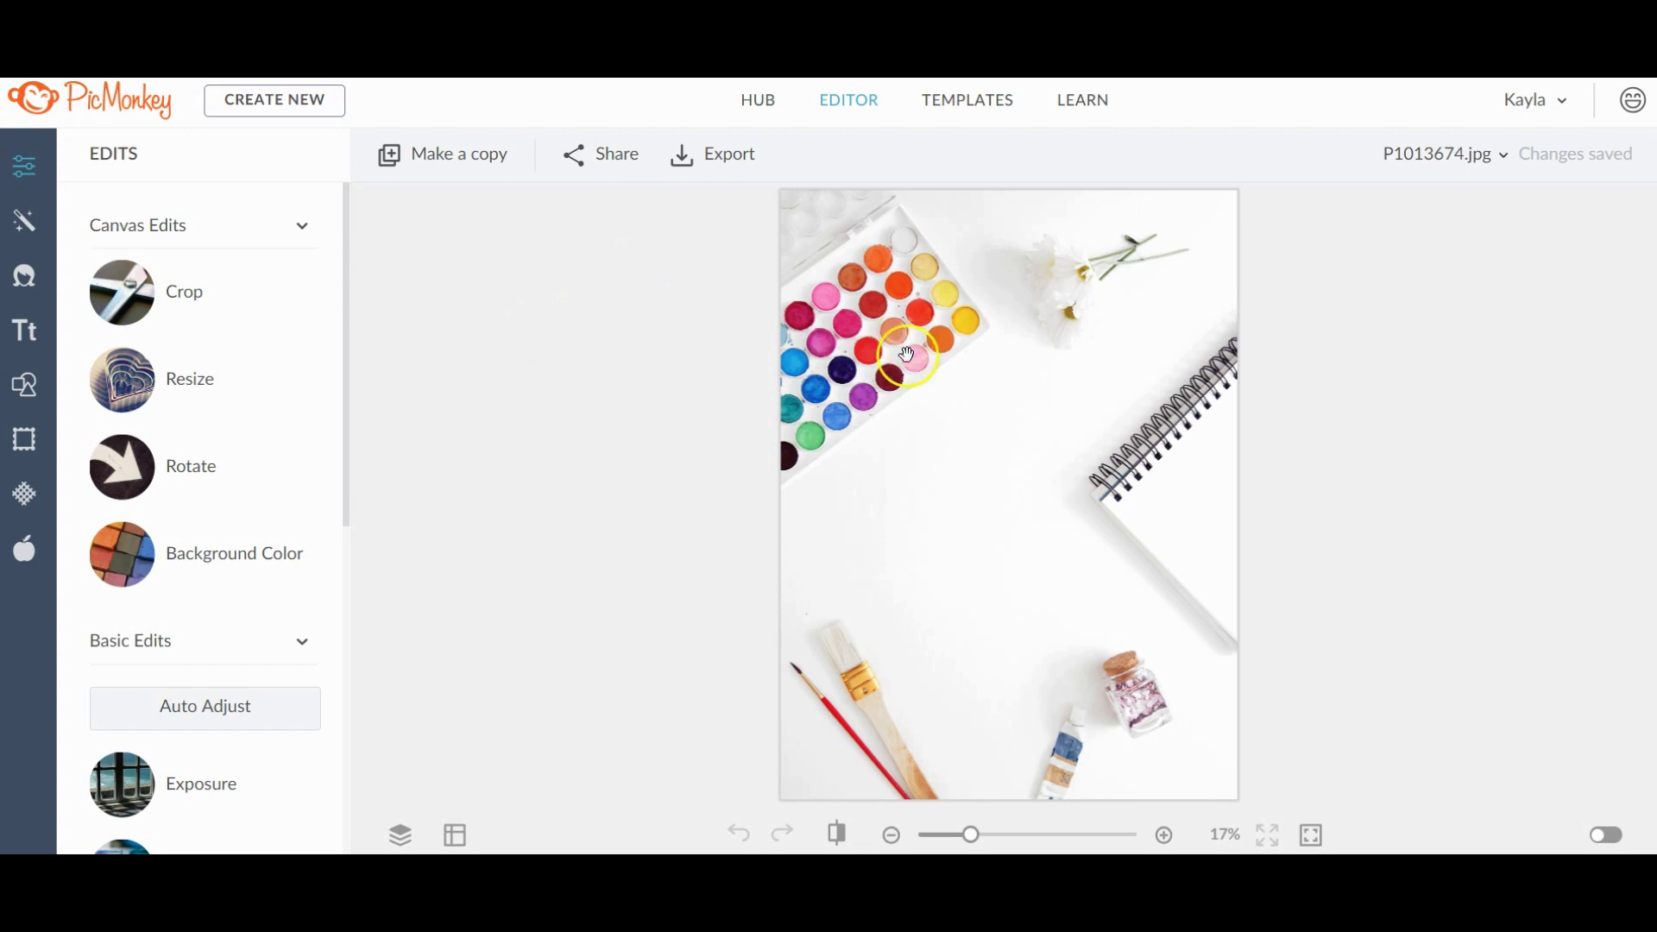
Add the computer file 'Untitled design (50)' as a graphic over the desk photo.
left_click(33, 388)
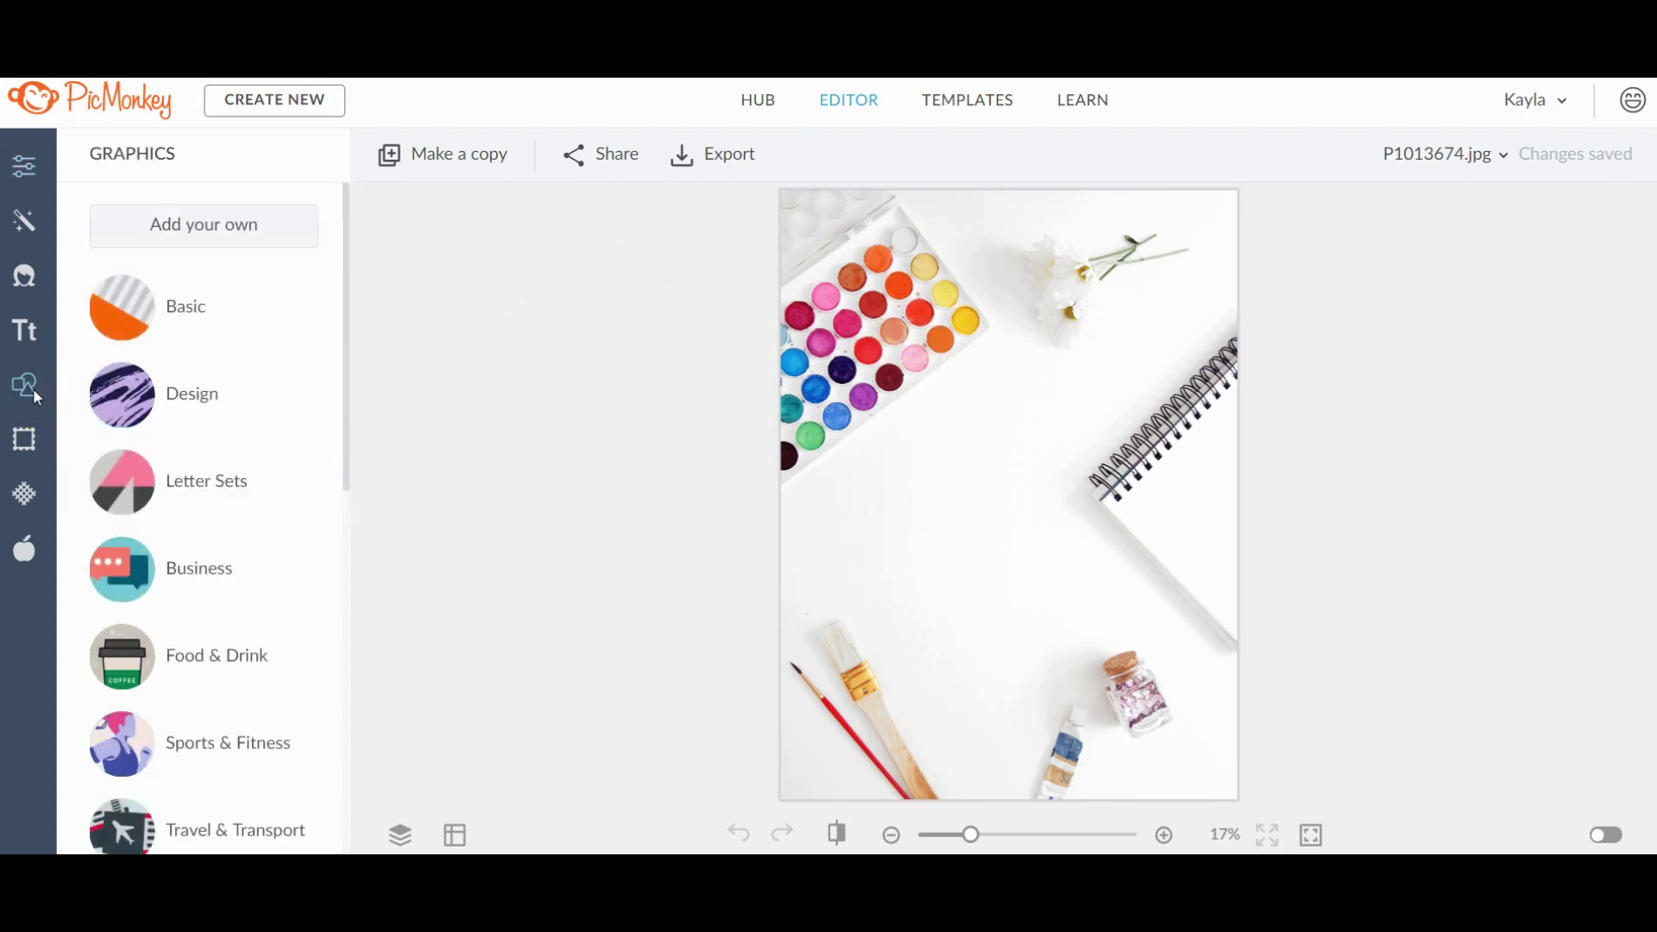
left_click(204, 232)
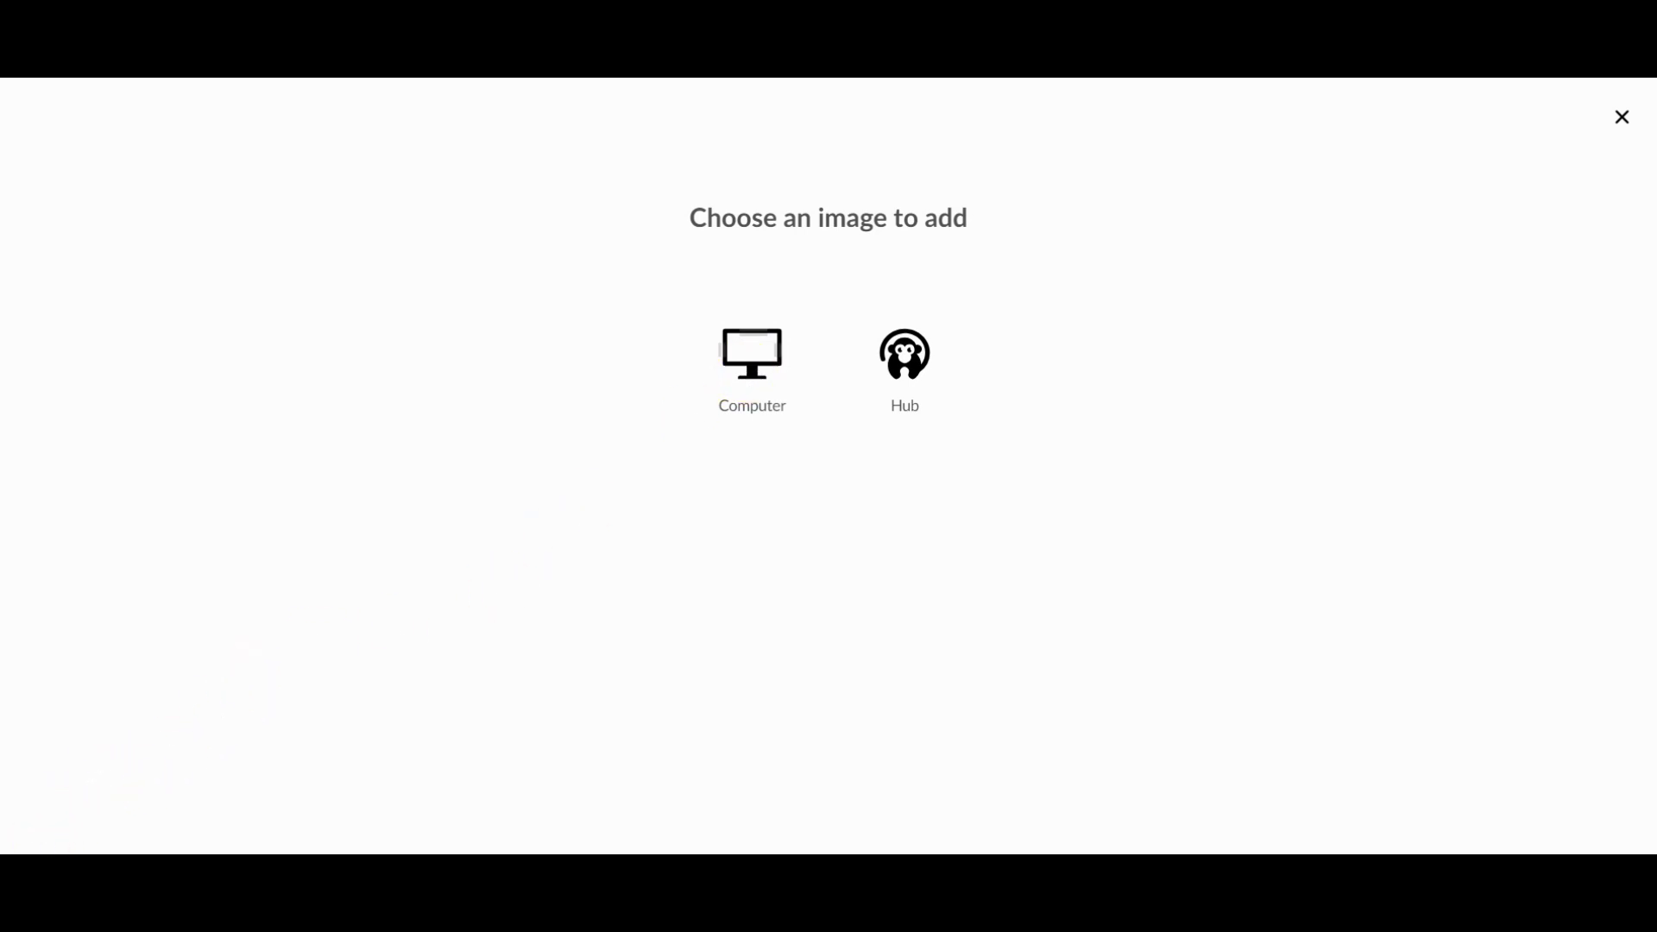
left_click(525, 259)
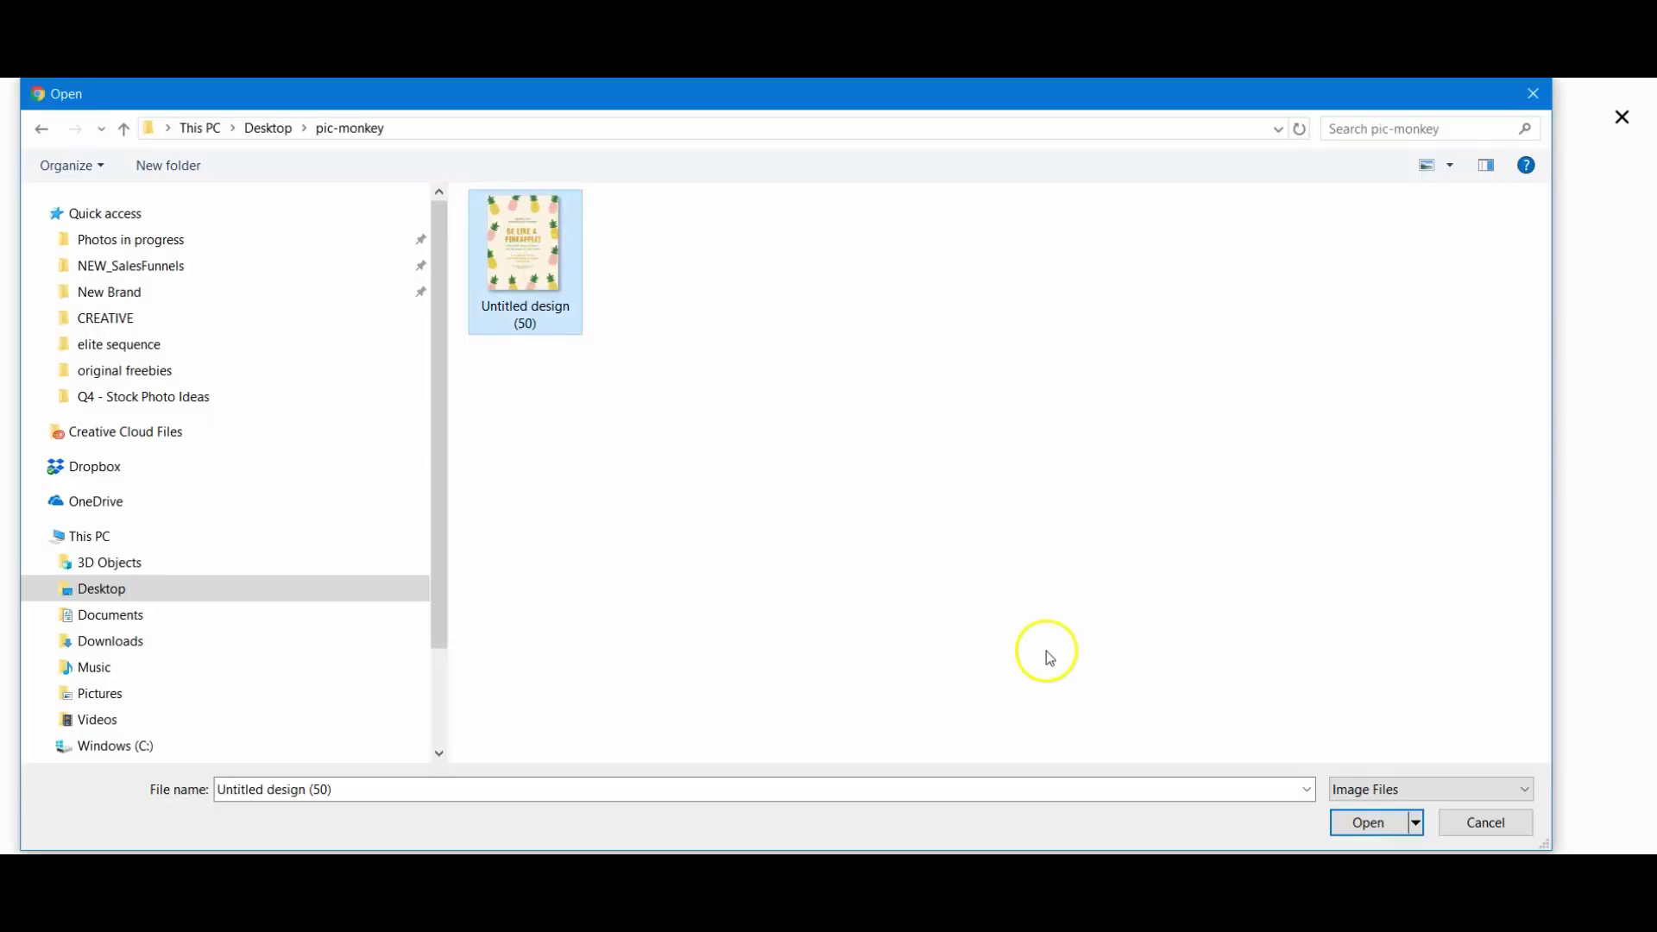
left_click(1373, 824)
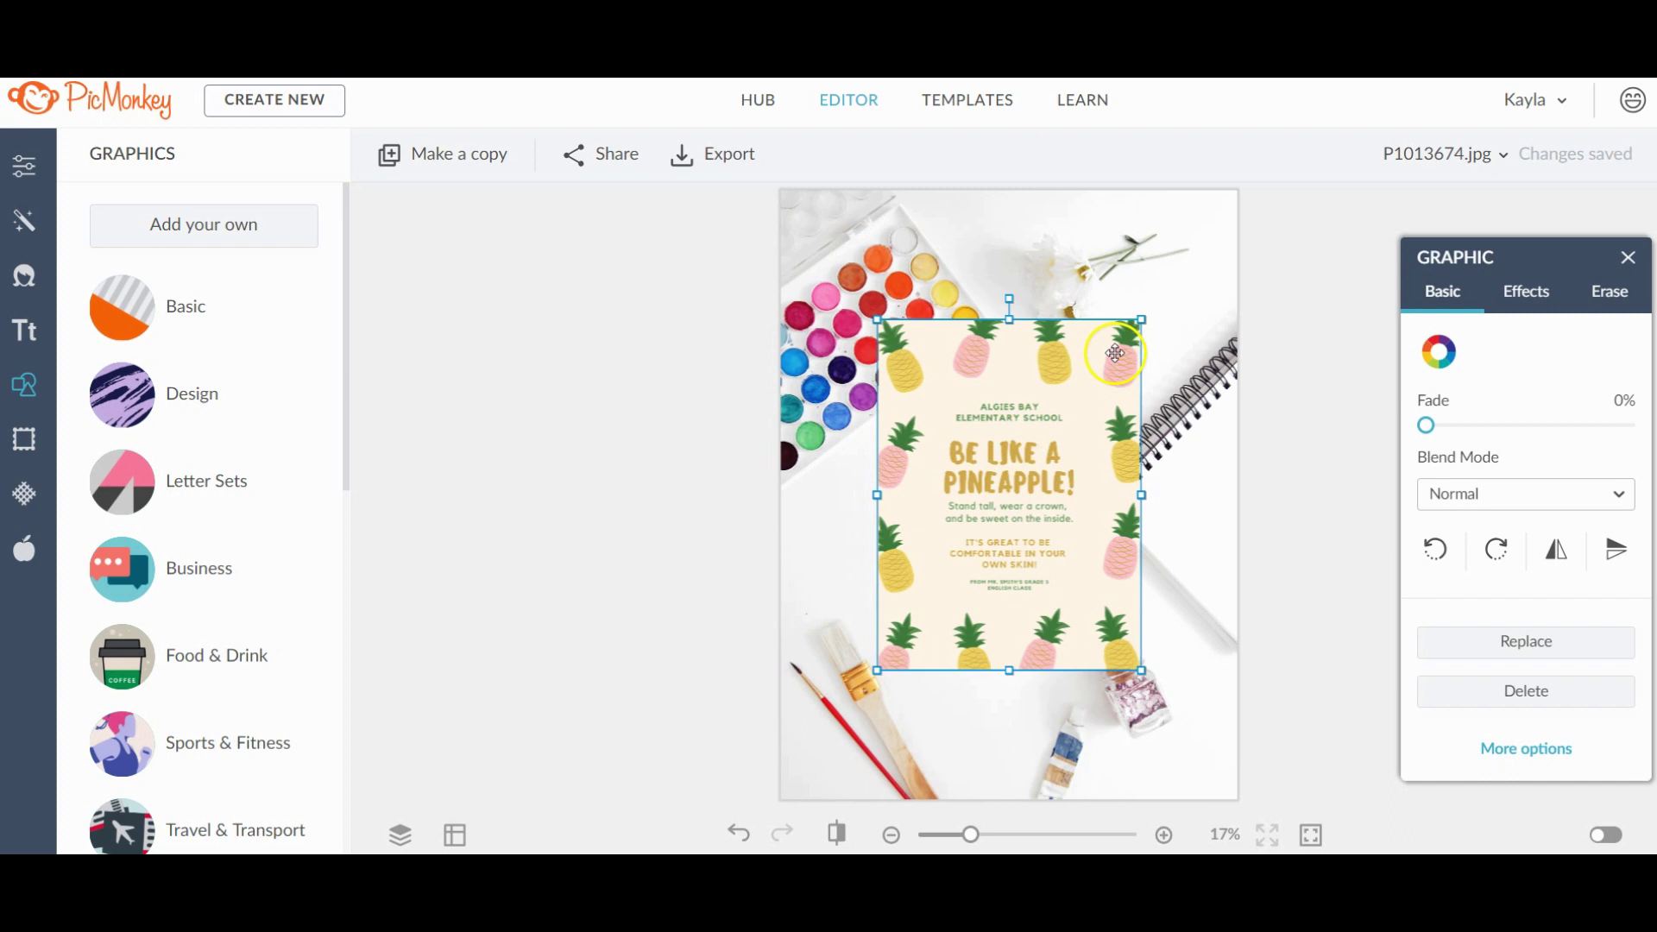
Shrink the invitation, tilt it about 12° counter-clockwise, and move it between palette and brushes.
left_click_drag(1141, 321, 1056, 438)
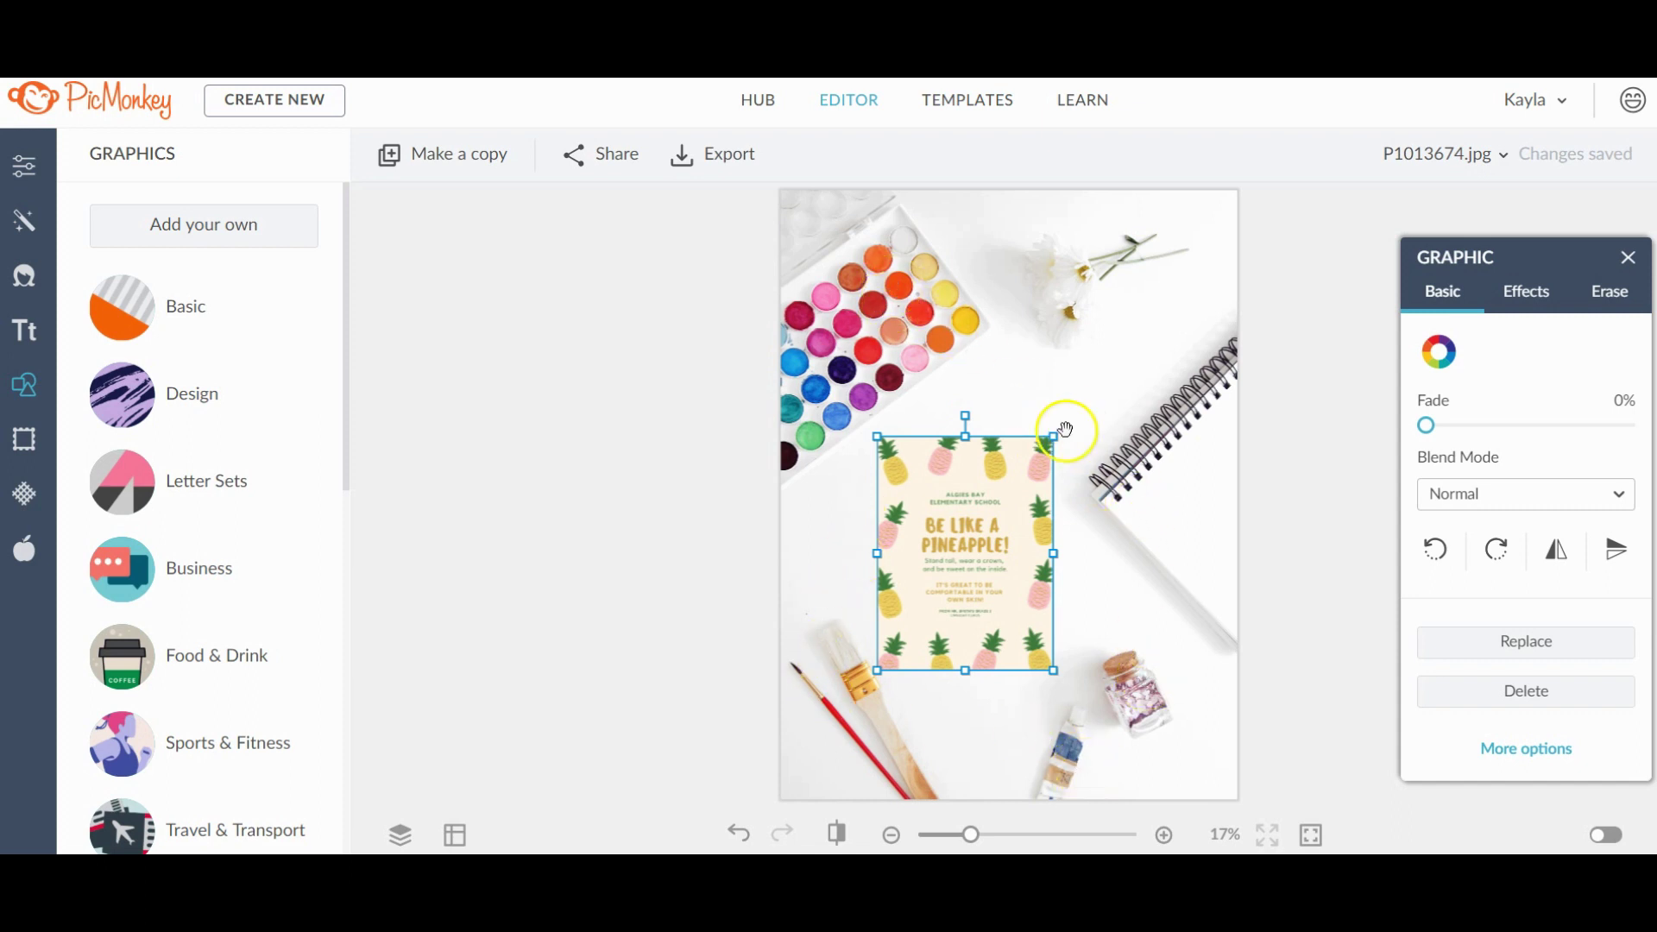
mouse_move(967, 415)
left_mouse_down()
mouse_move(958, 399)
mouse_move(938, 415)
left_mouse_up()
left_click_drag(970, 488, 974, 474)
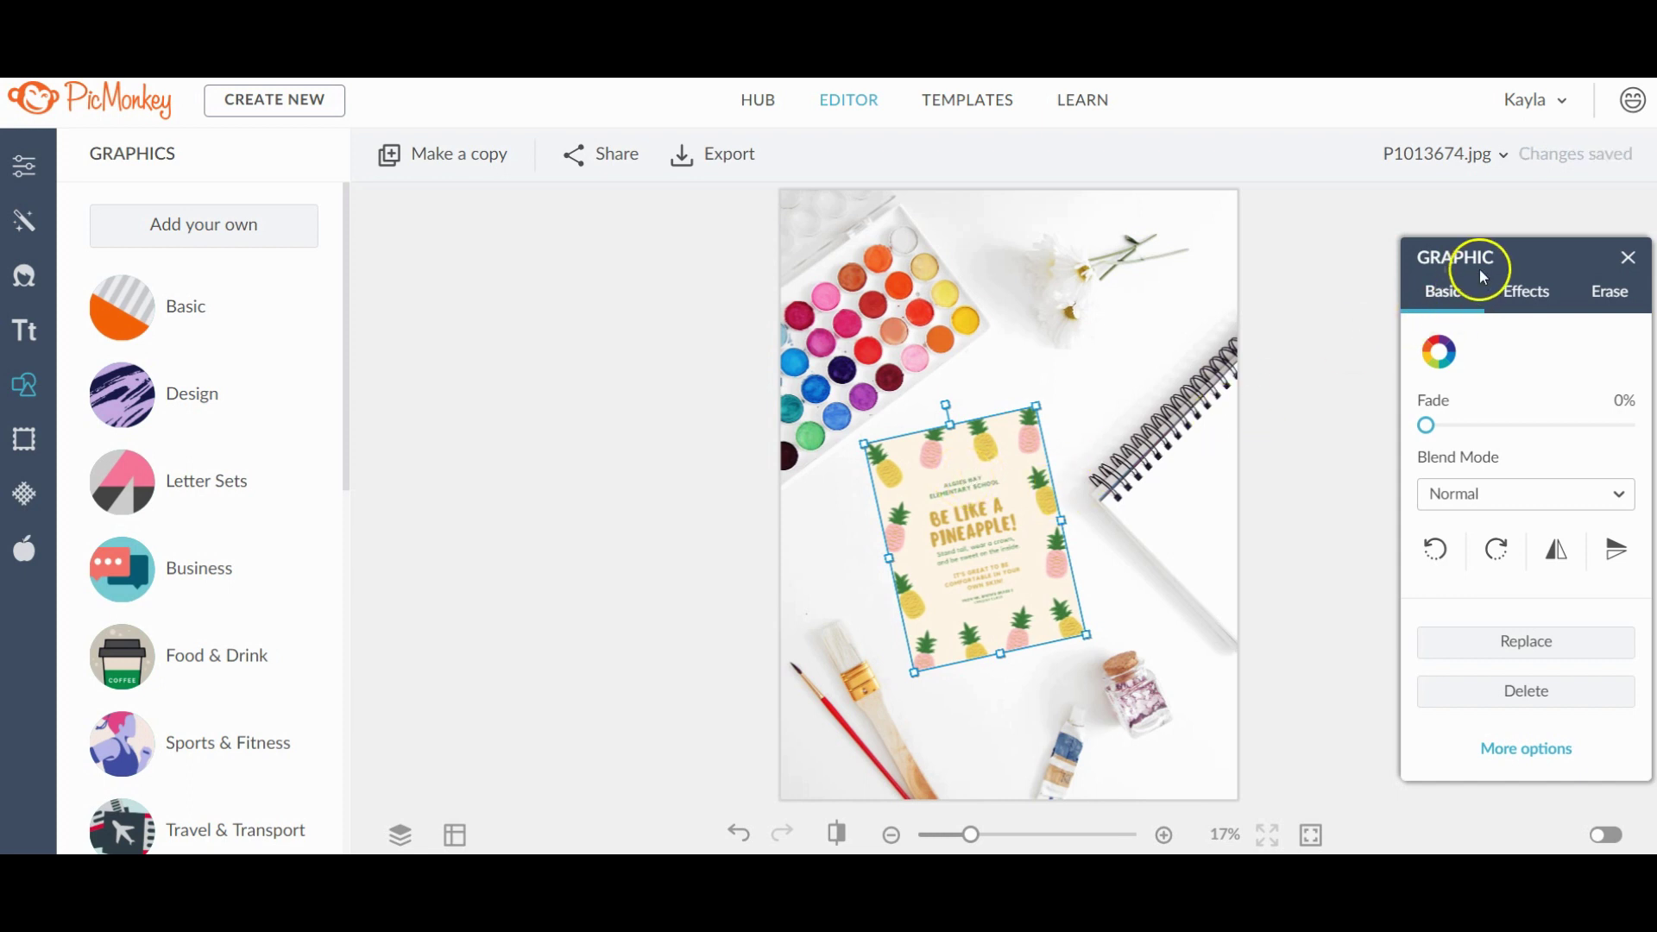
Move the Graphic panel nearer the photo and set the invitation's blend mode to Multiply.
left_click_drag(1481, 275, 1371, 236)
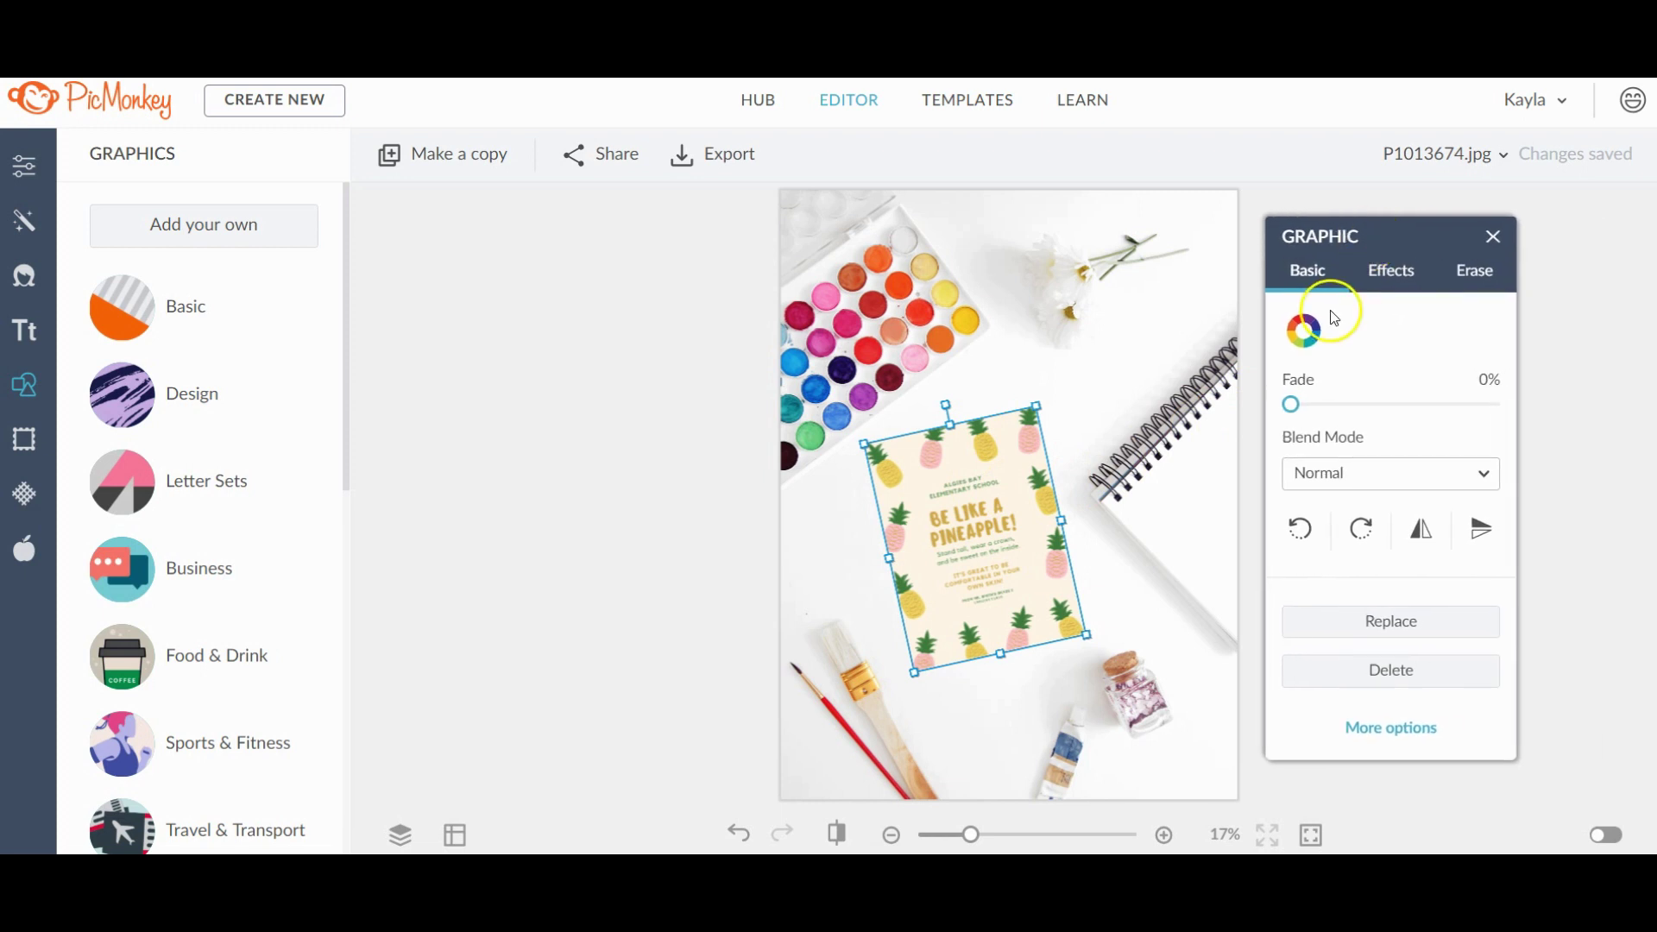
left_click(1351, 482)
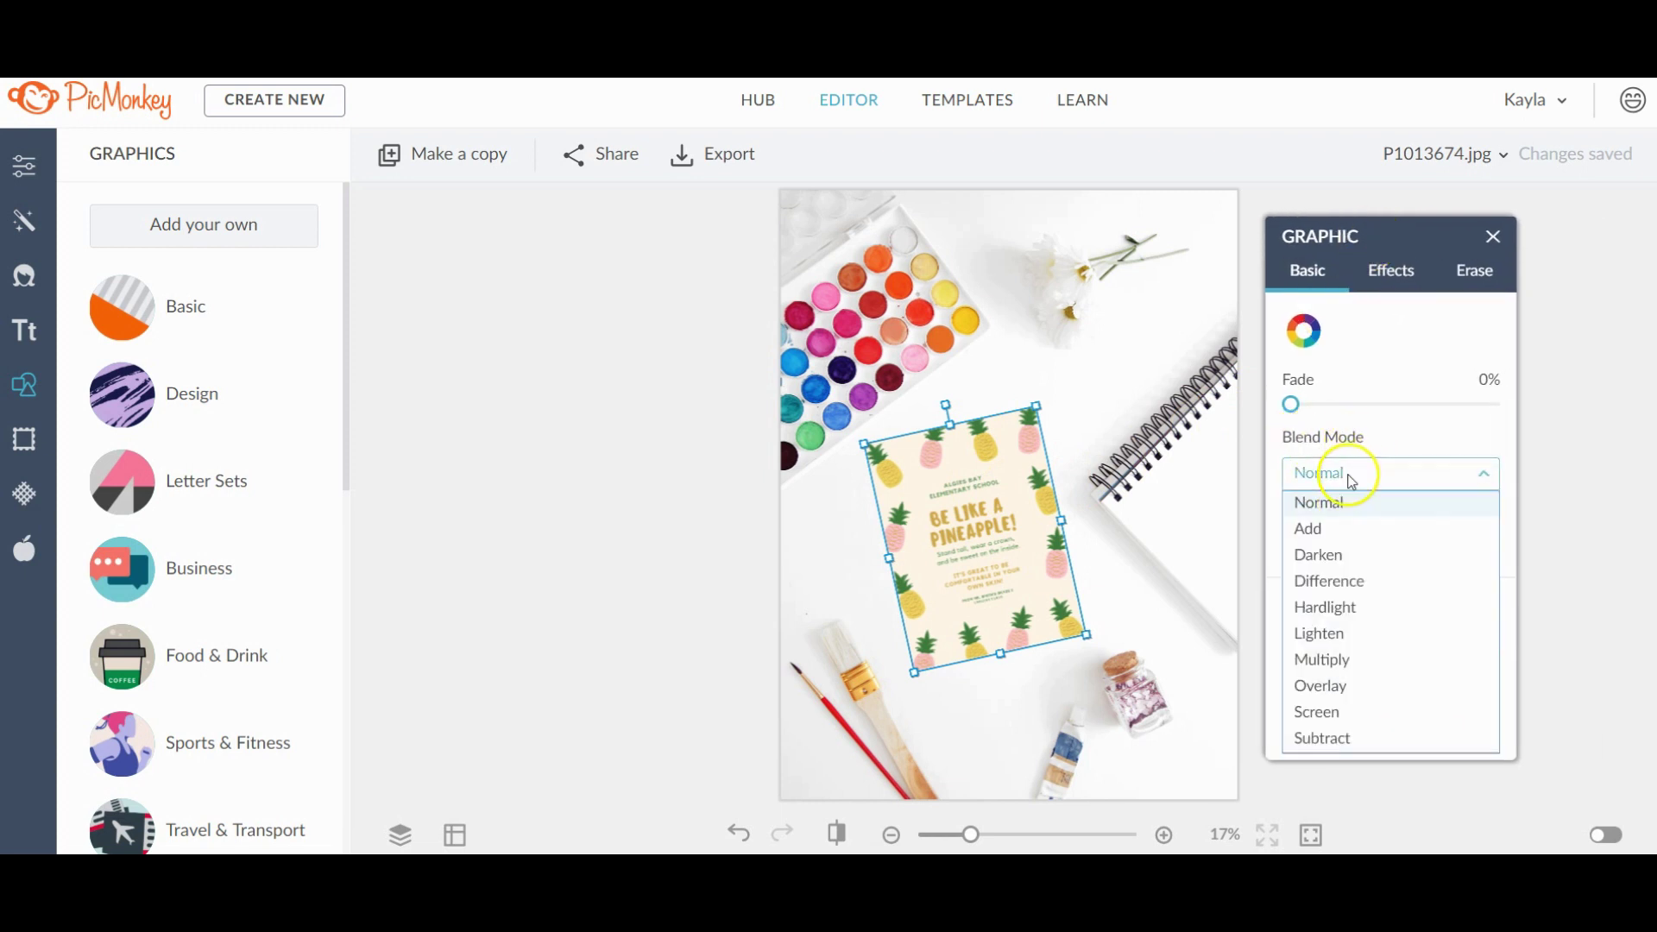
left_click(1337, 667)
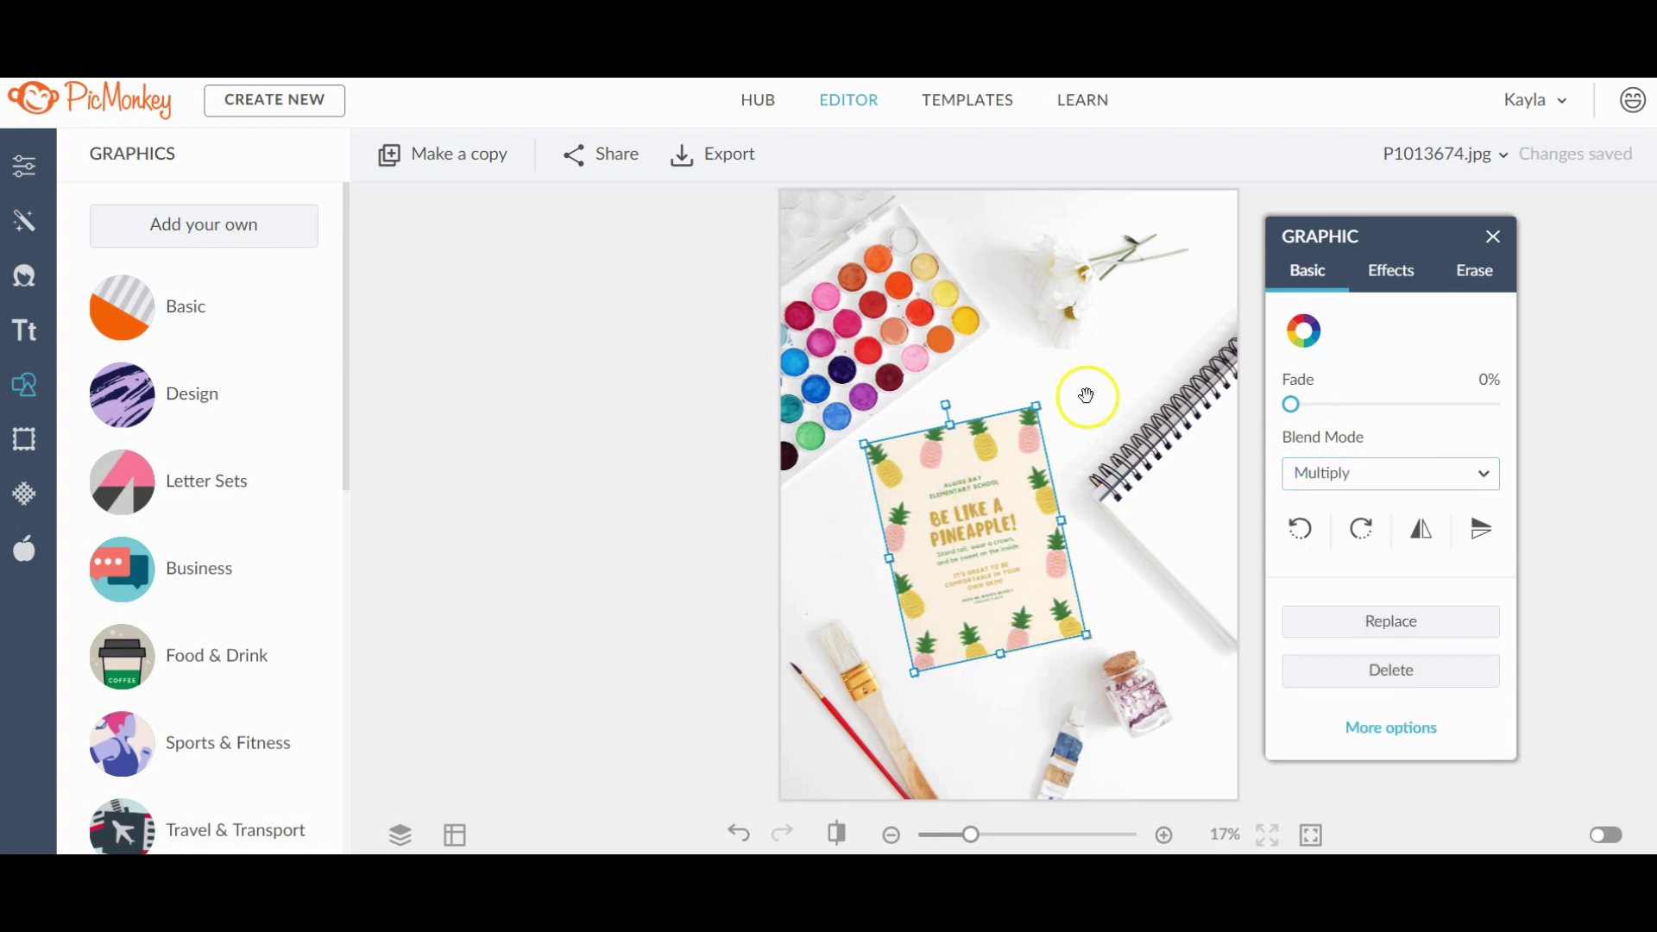
left_click(1379, 283)
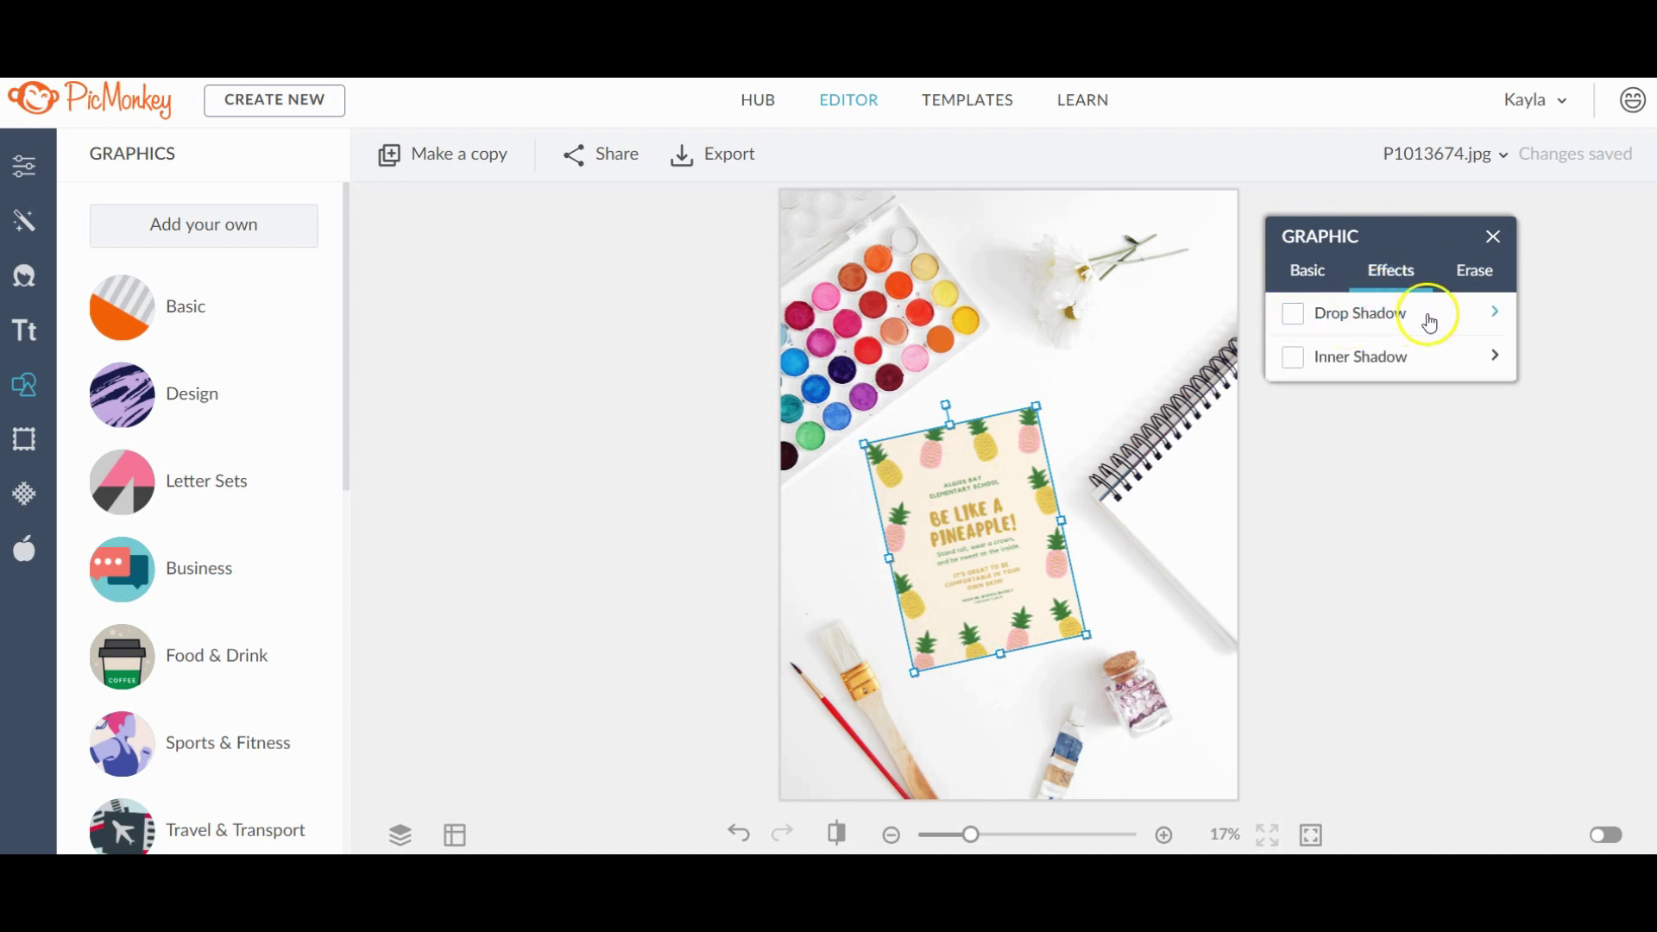
Turn on a drop shadow for the invitation with 211° angle and distance 58.
left_click(1431, 321)
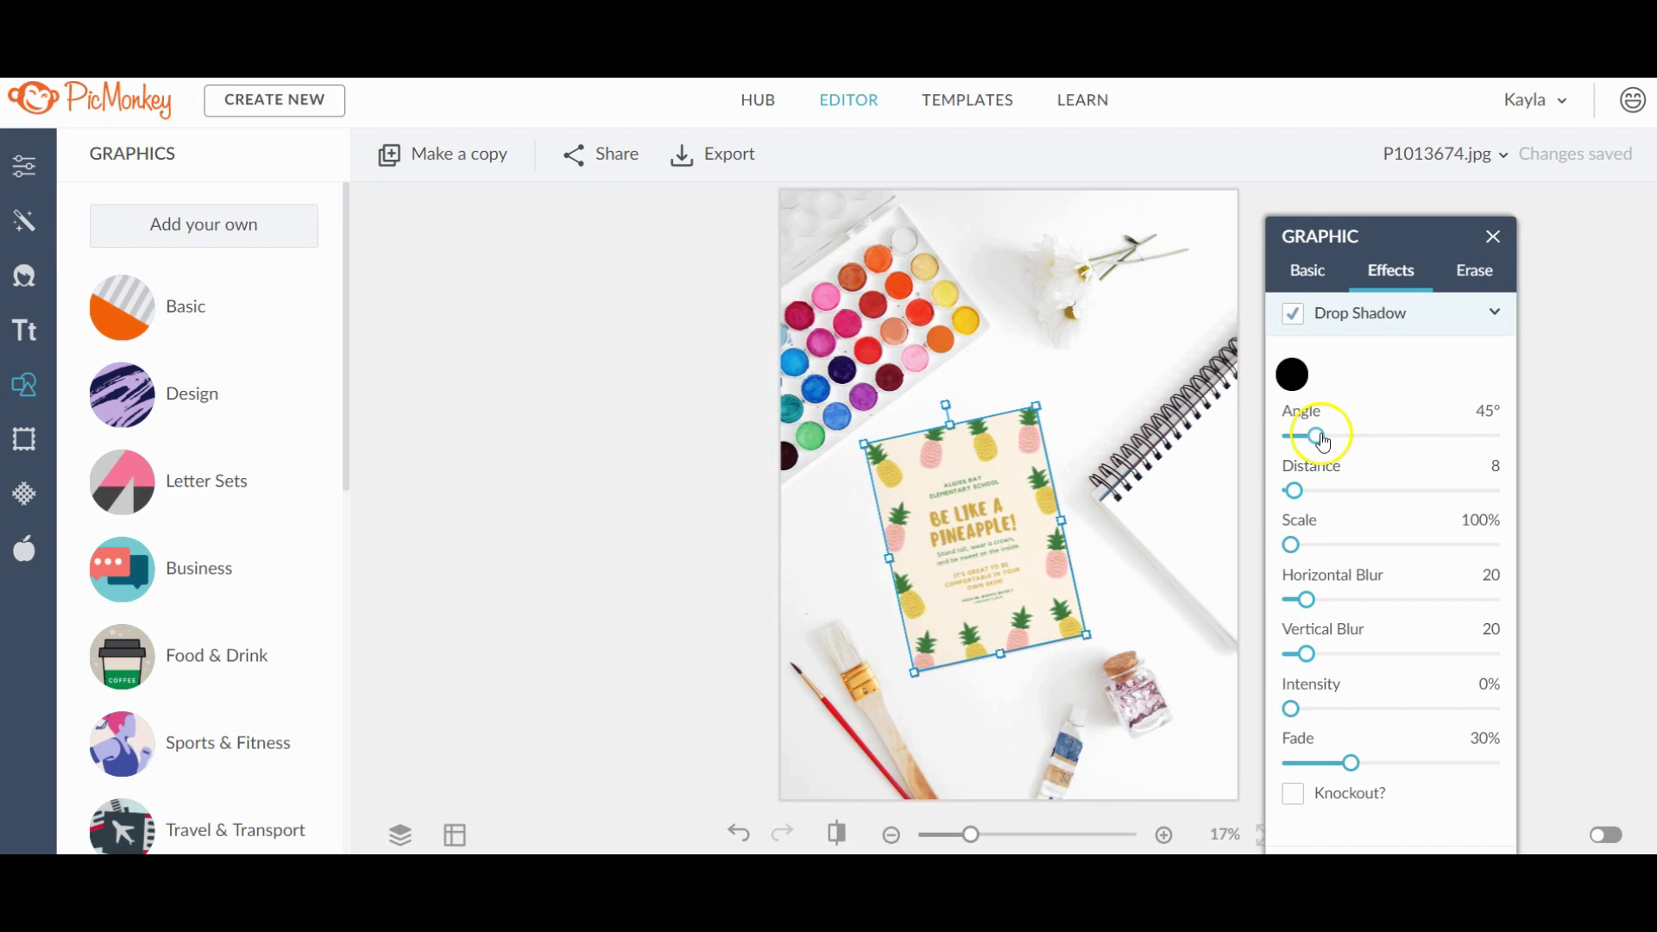
mouse_move(1323, 442)
left_mouse_down()
mouse_move(1387, 440)
mouse_move(1313, 441)
mouse_move(1372, 441)
mouse_move(1355, 444)
left_mouse_up()
mouse_move(1293, 491)
left_mouse_down()
mouse_move(1334, 500)
mouse_move(1313, 509)
left_mouse_up()
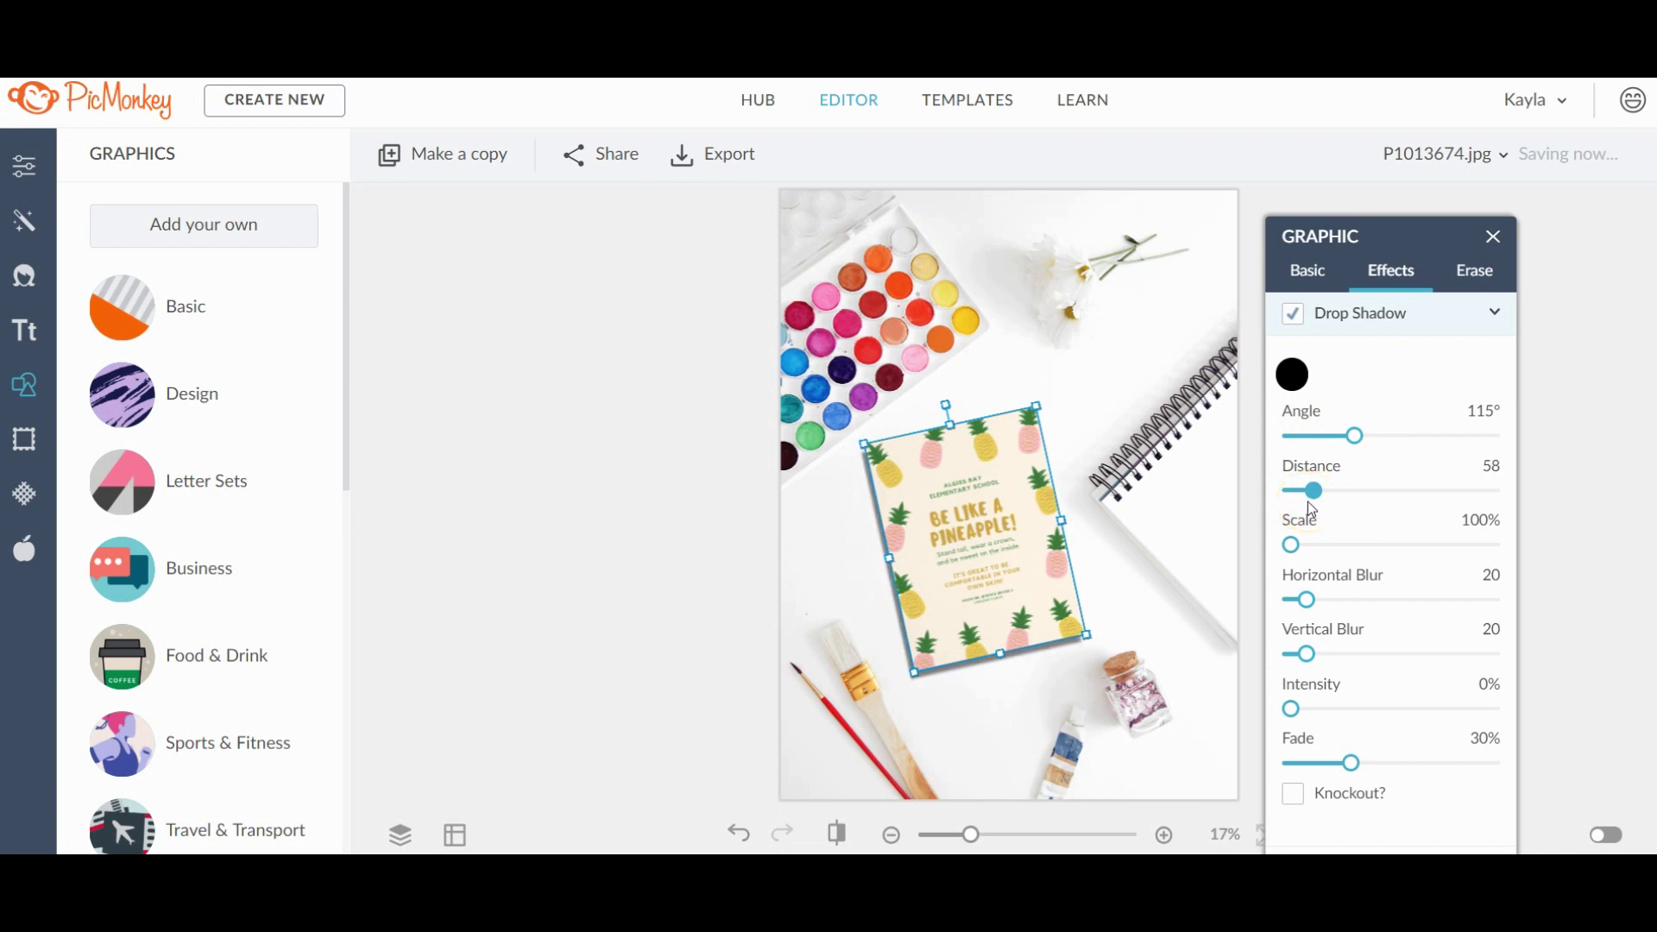
left_click_drag(1354, 436, 1411, 451)
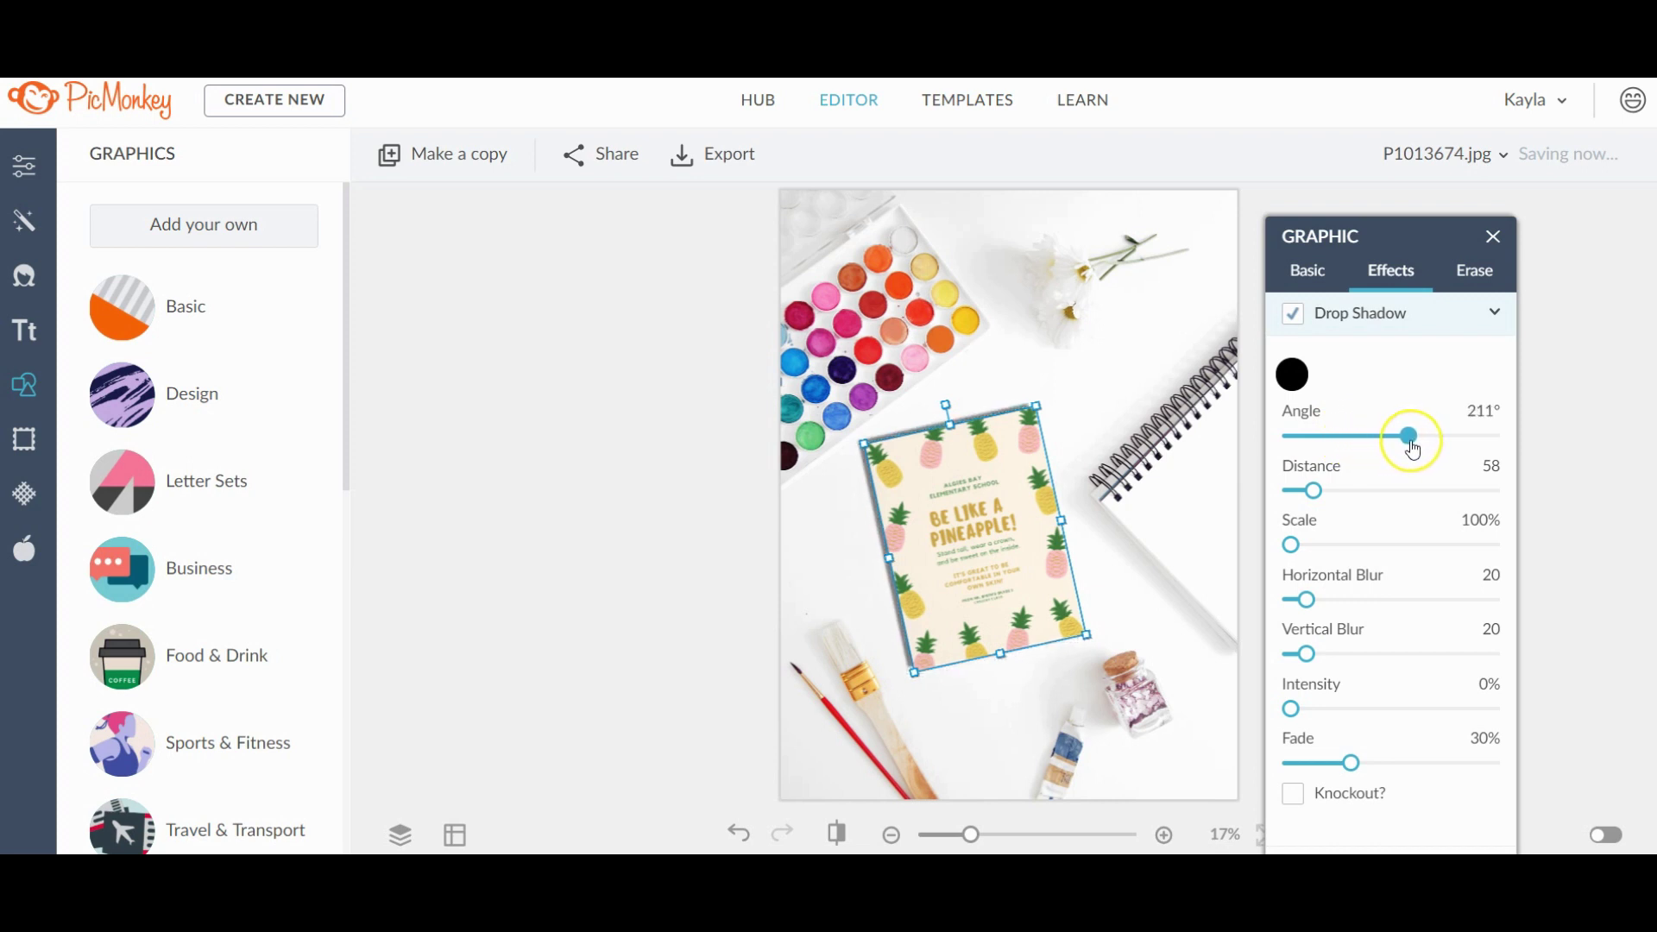
left_click(1176, 485)
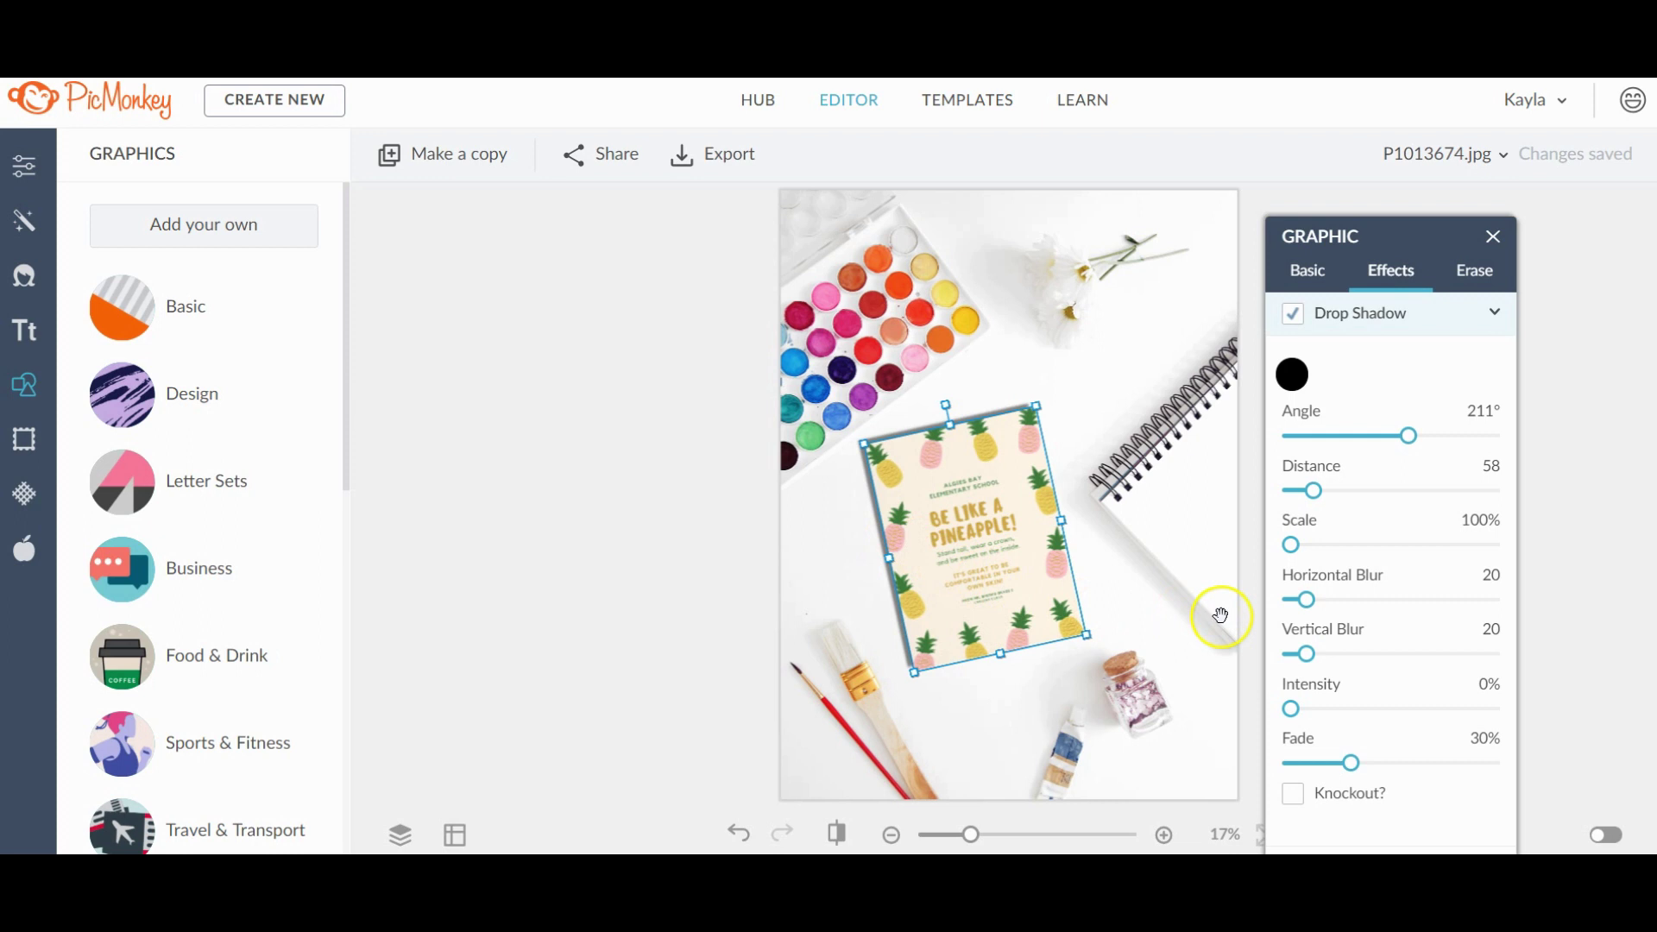
Soften the shadow: distance 75, horizontal blur 84, vertical blur 61, intensity 0%, fade 67%.
left_click_drag(1355, 768, 1426, 773)
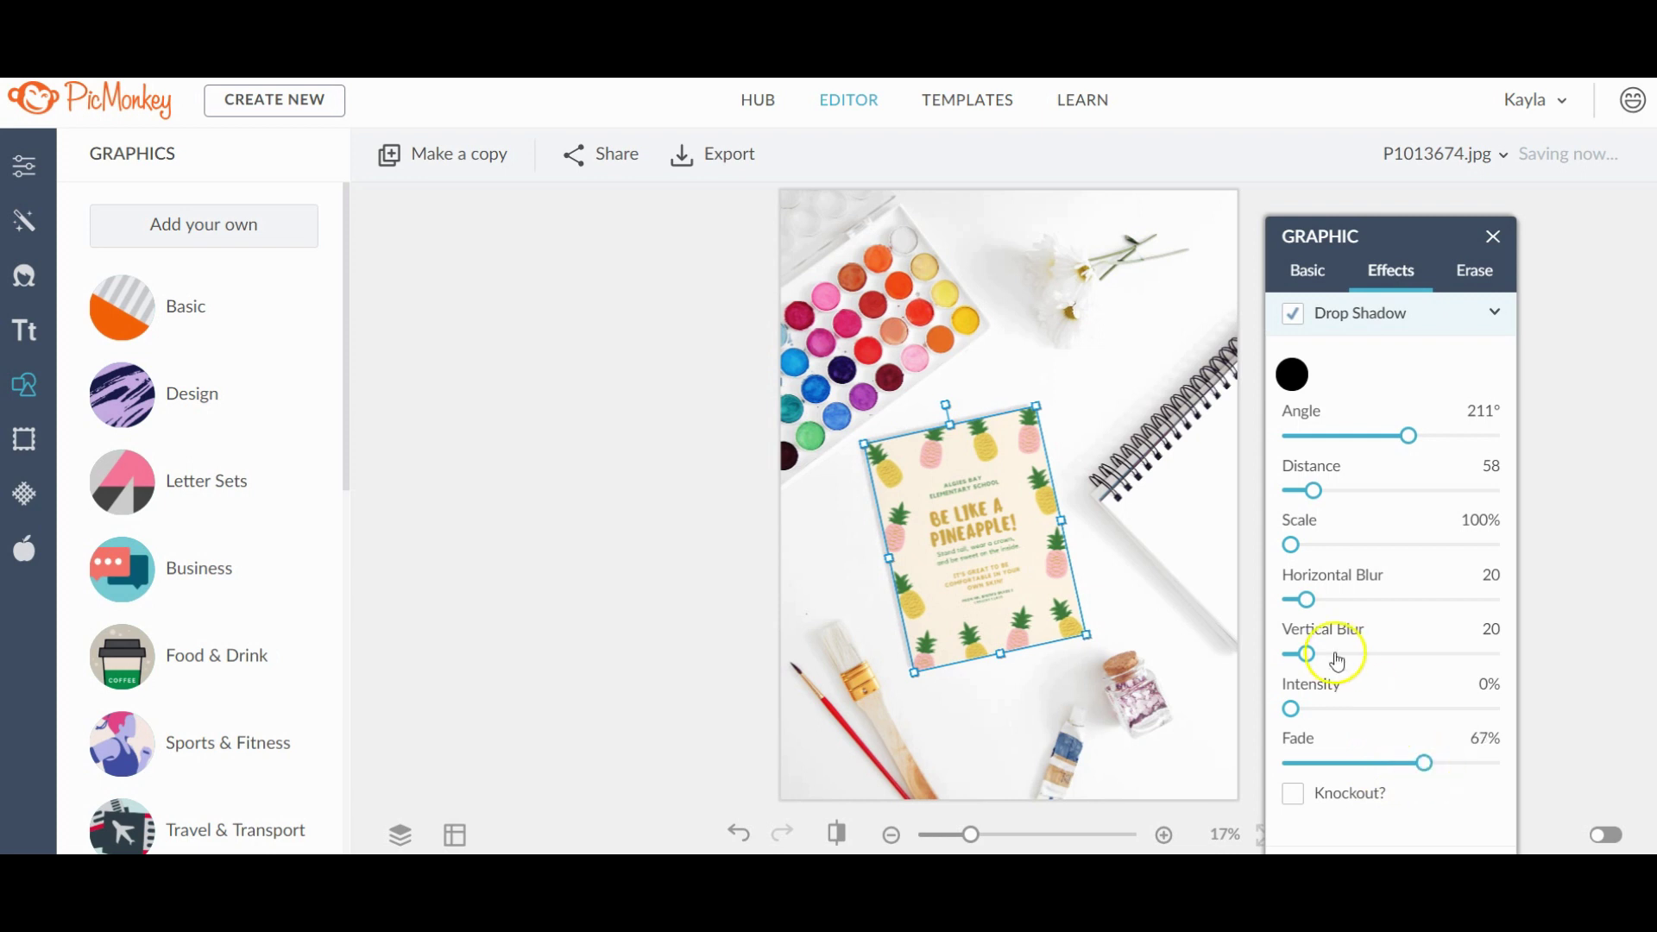
left_click_drag(1314, 491, 1320, 501)
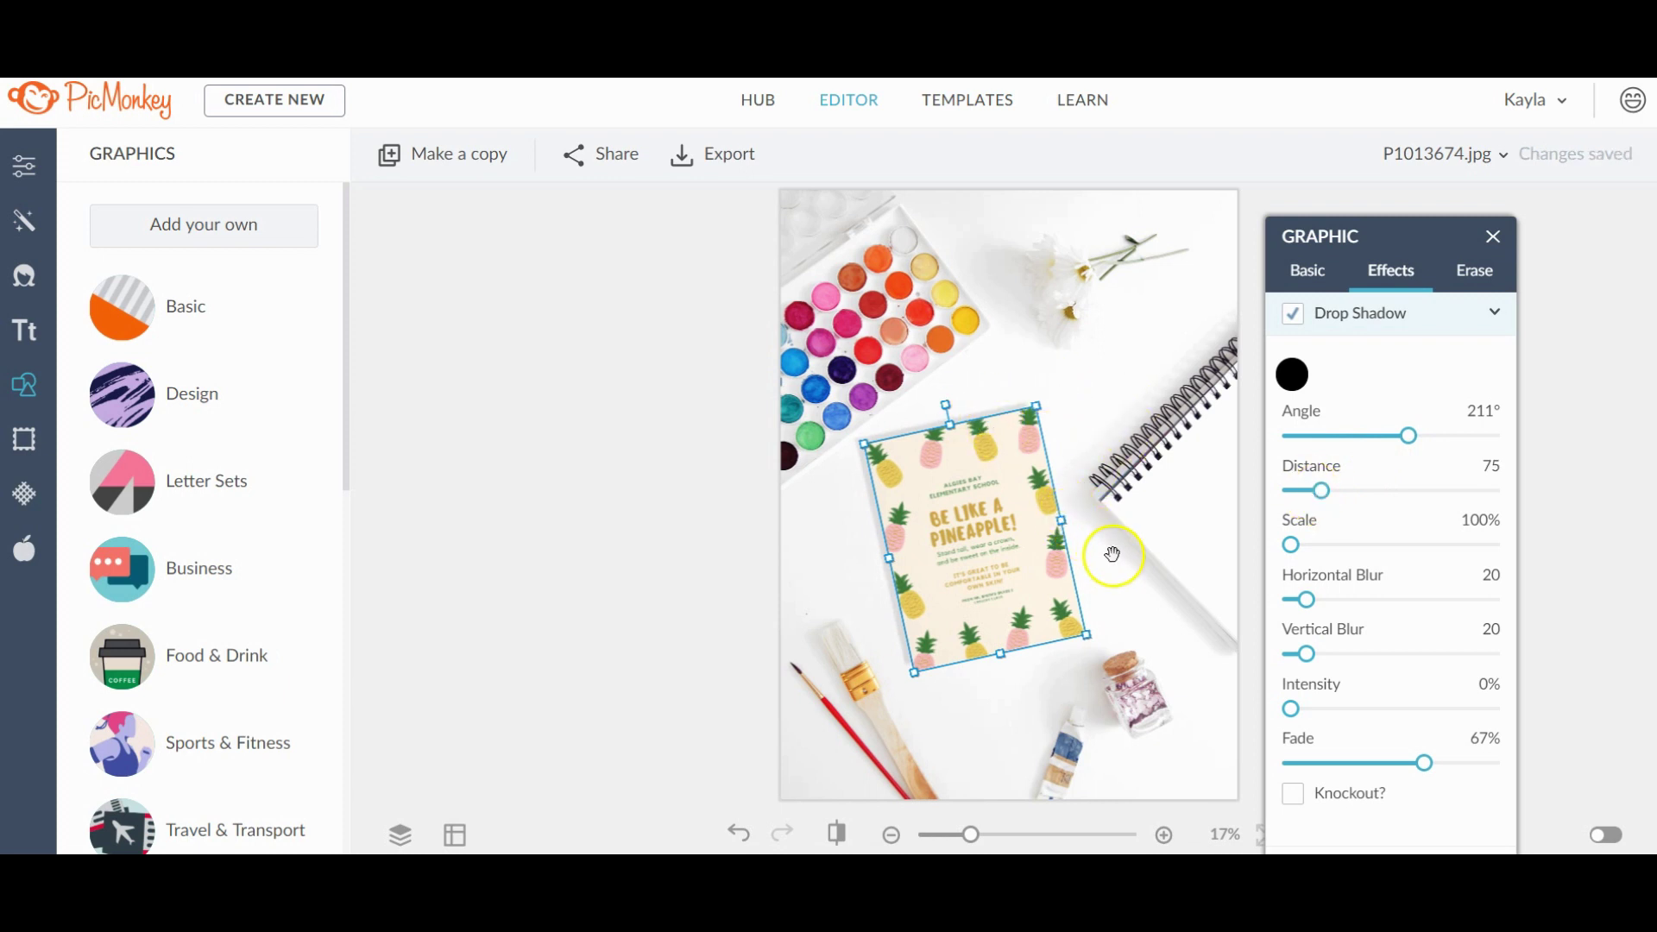
mouse_move(1293, 709)
left_mouse_down()
mouse_move(1340, 720)
mouse_move(1291, 710)
left_mouse_up()
left_click_drag(1304, 654, 1339, 658)
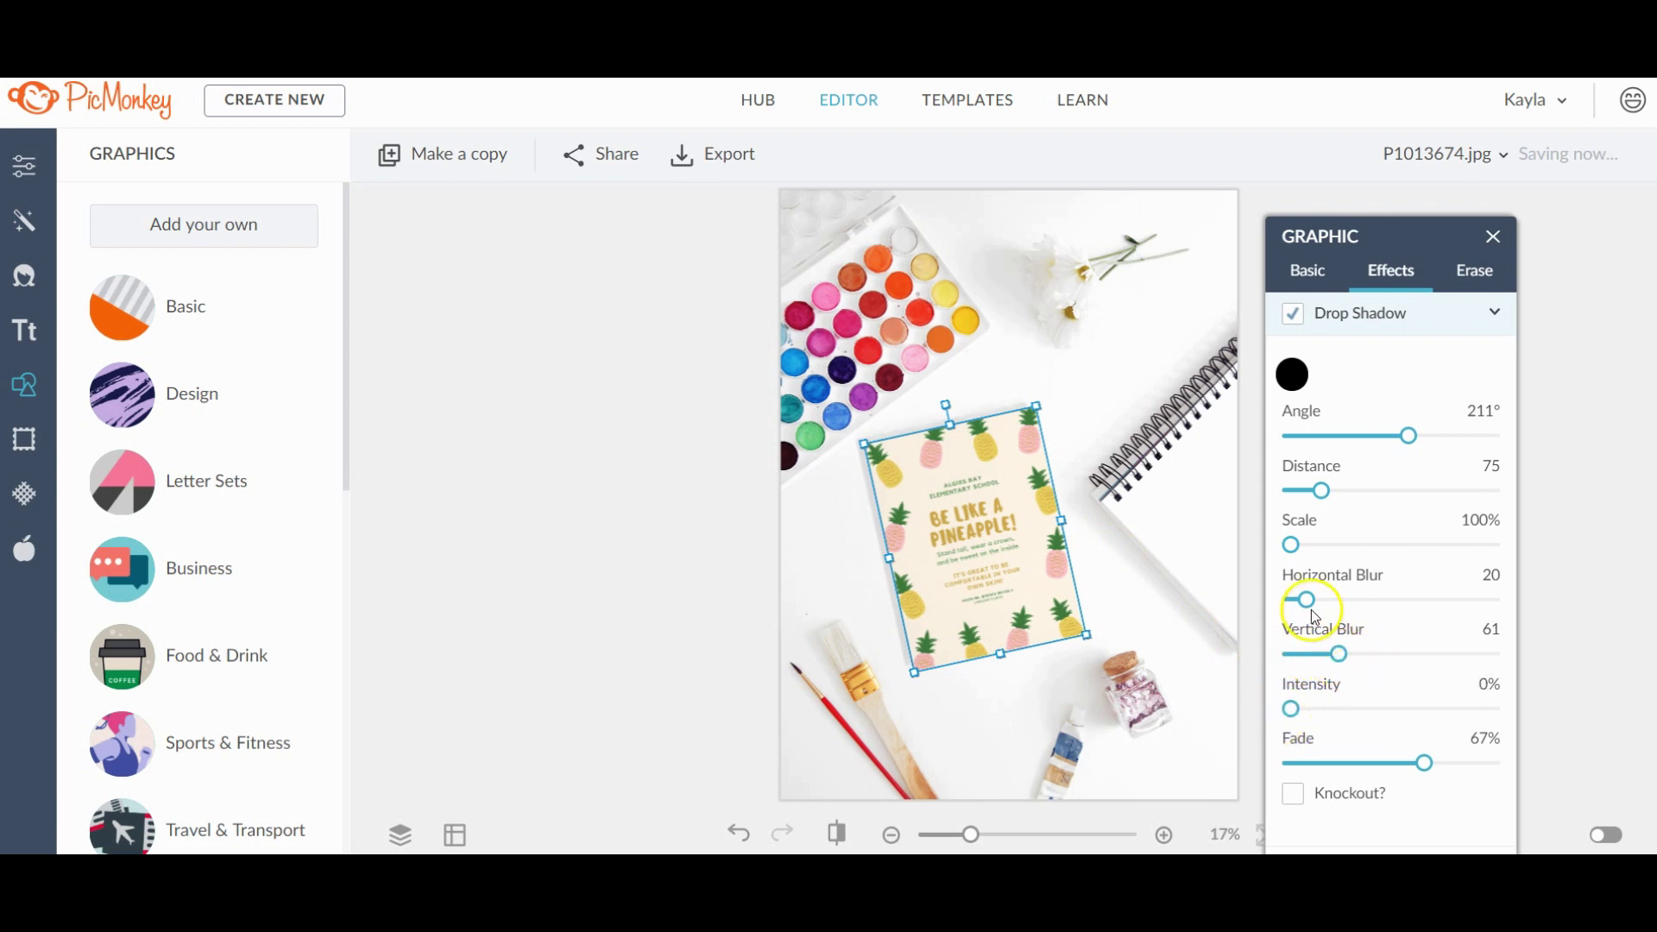
left_click_drag(1308, 602, 1359, 611)
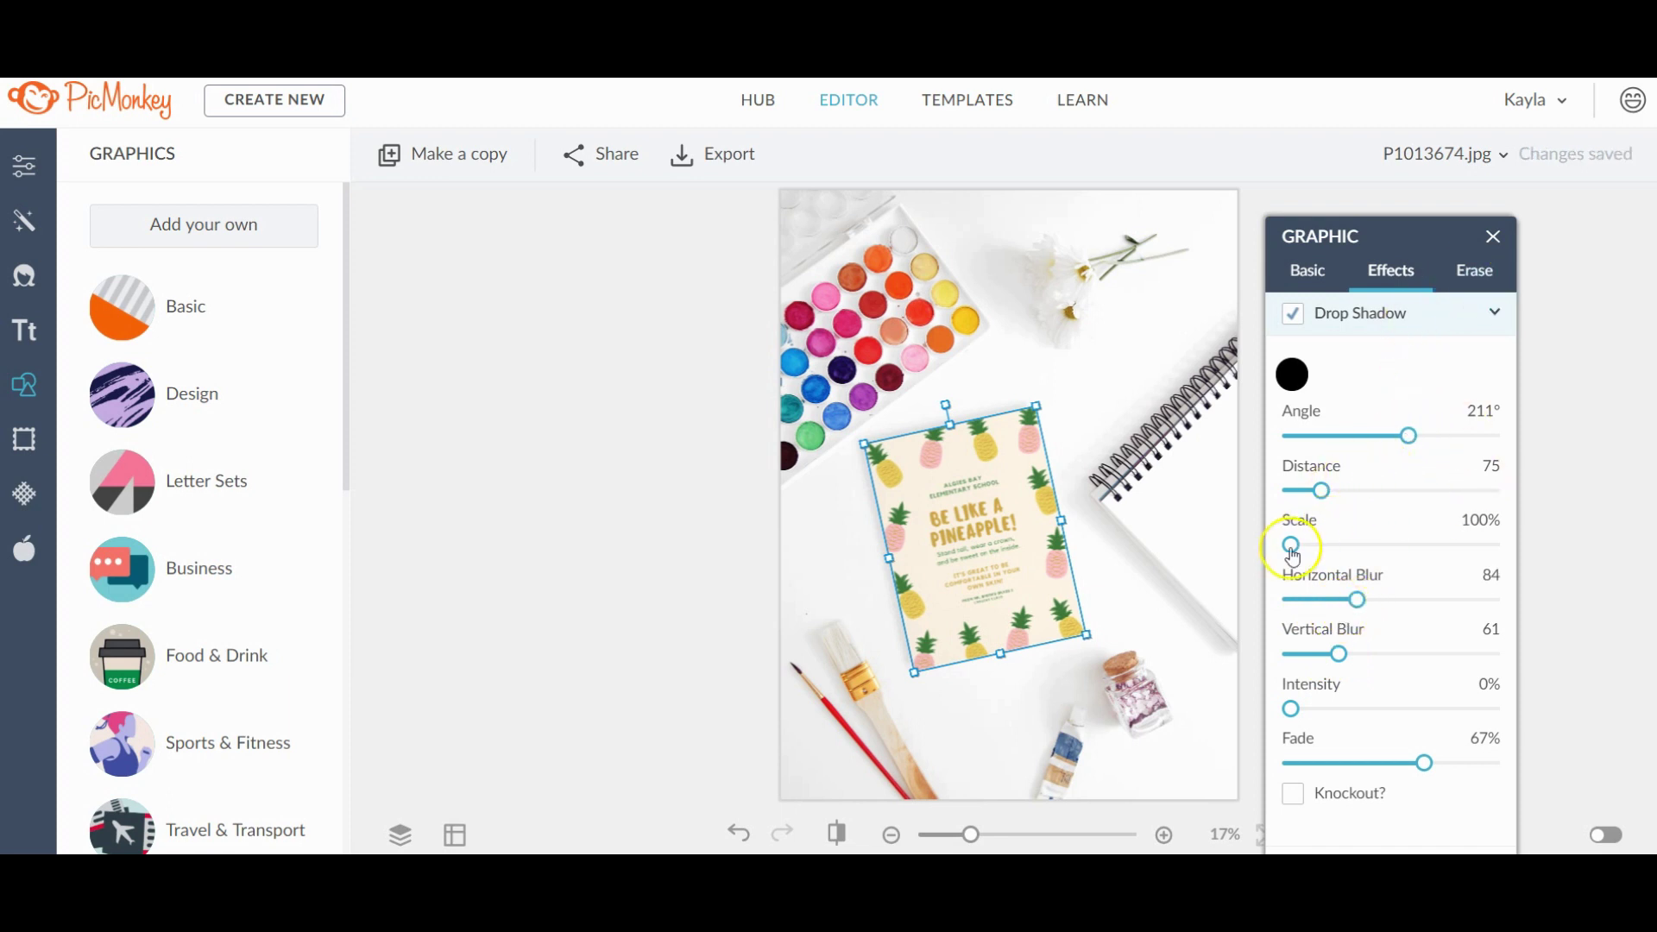
left_click_drag(1292, 545, 1286, 561)
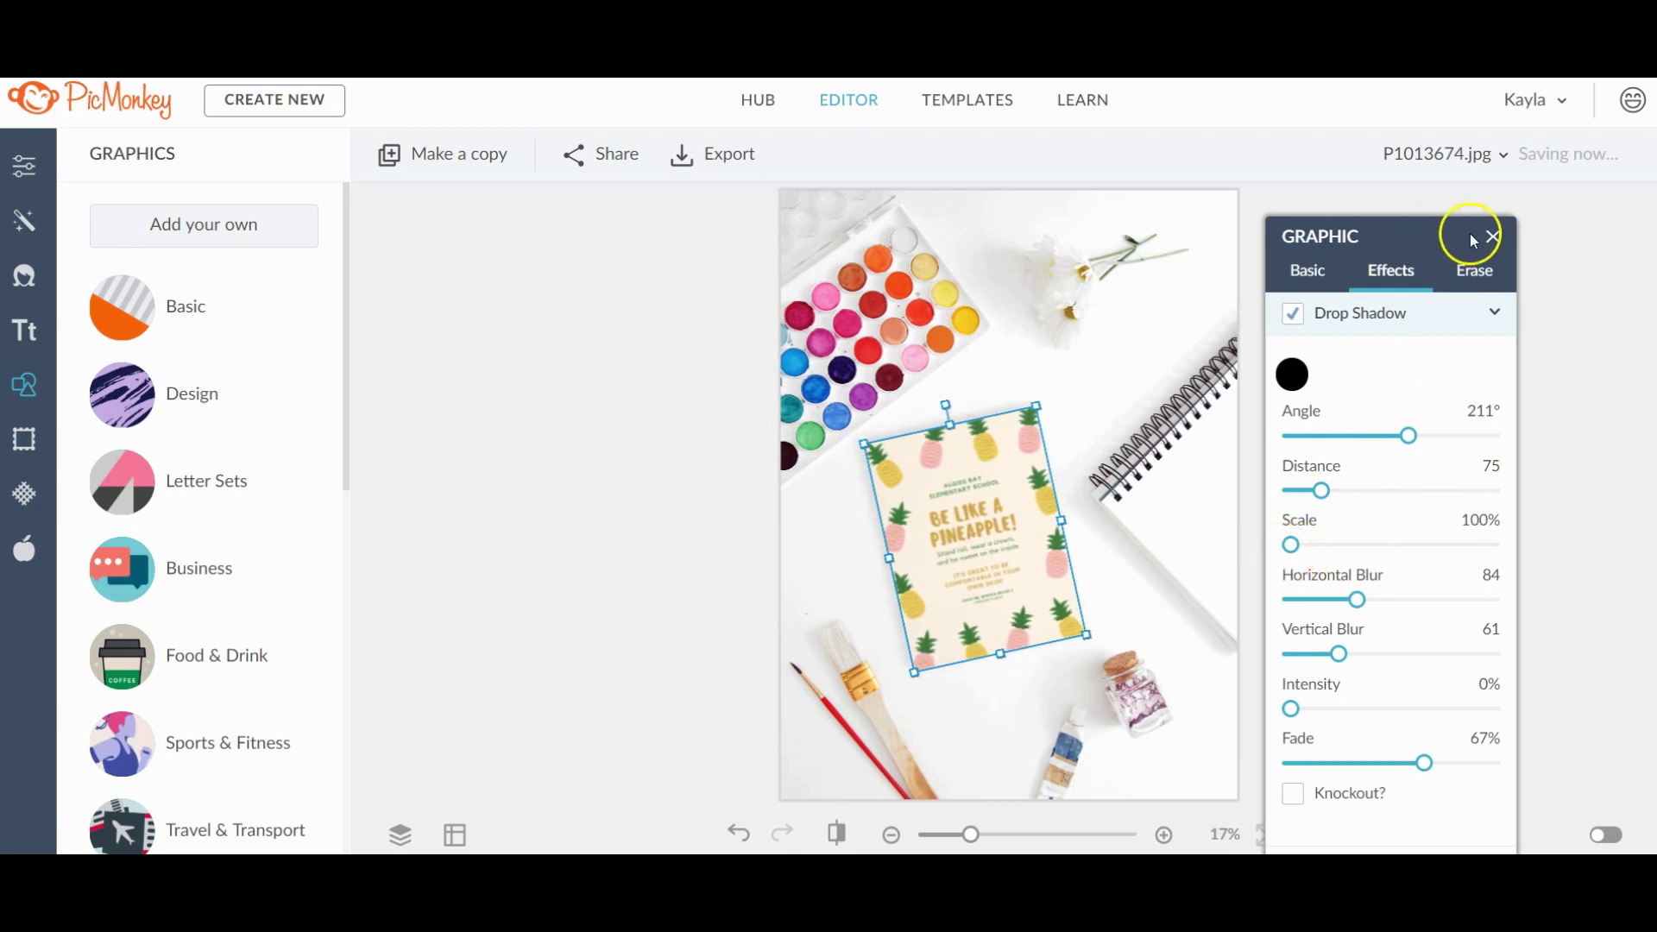
Zoom in and reselect the invitation card to show its Drop Shadow and Inner Shadow effects.
left_click(1494, 236)
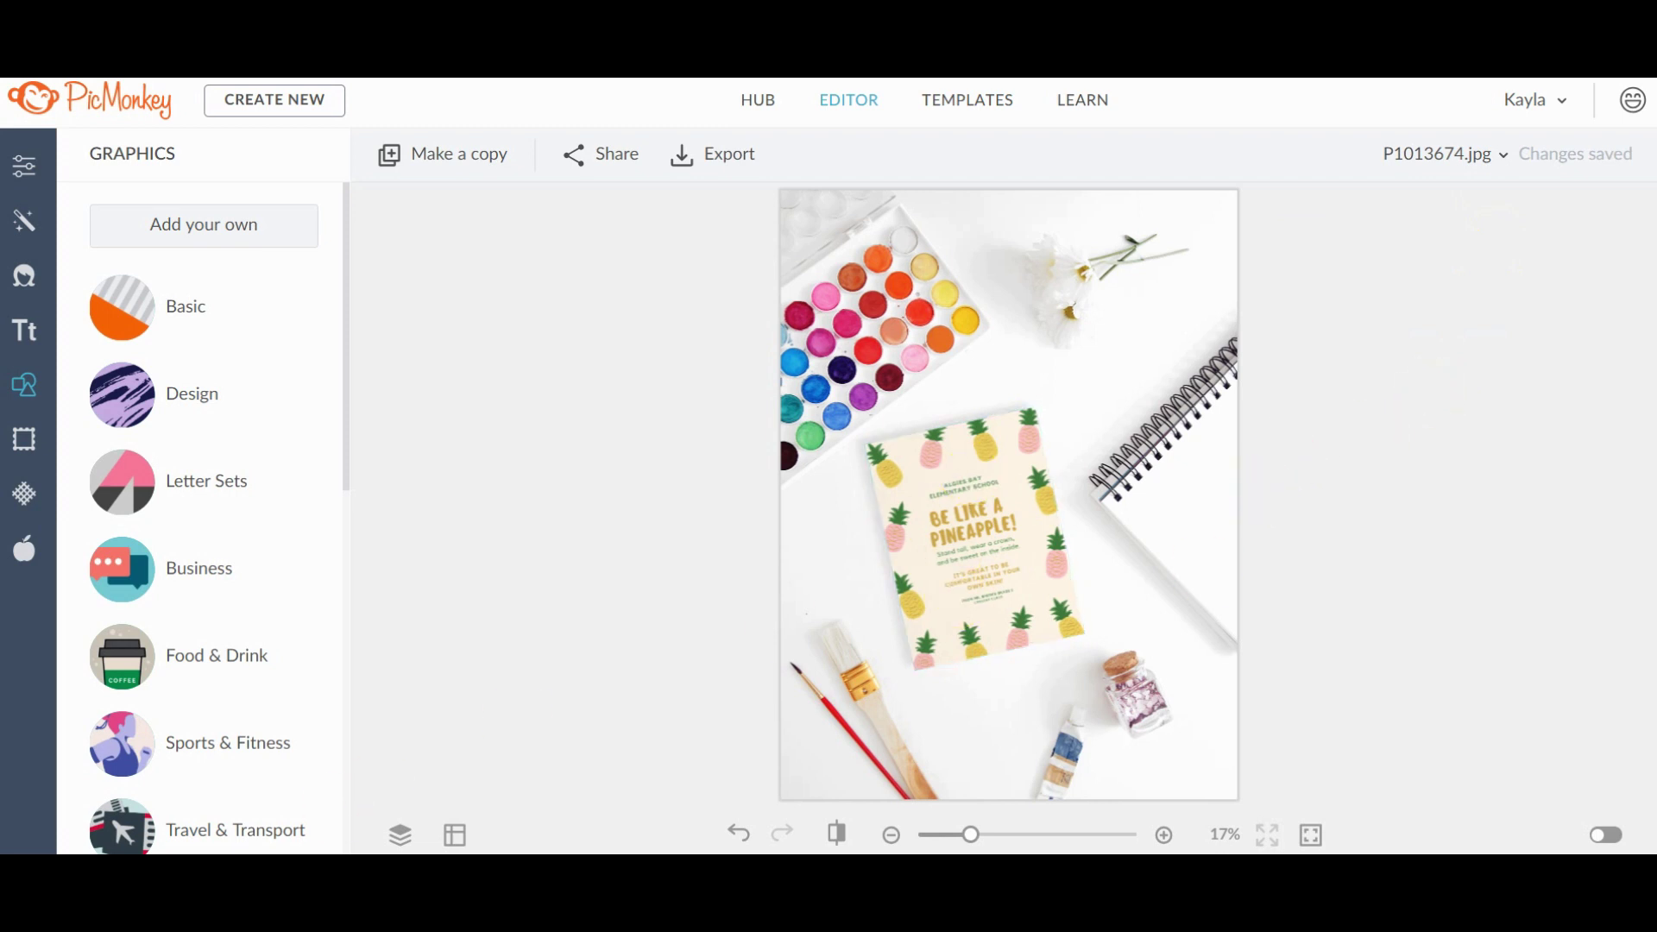
scroll(1198, 783, "up", 2)
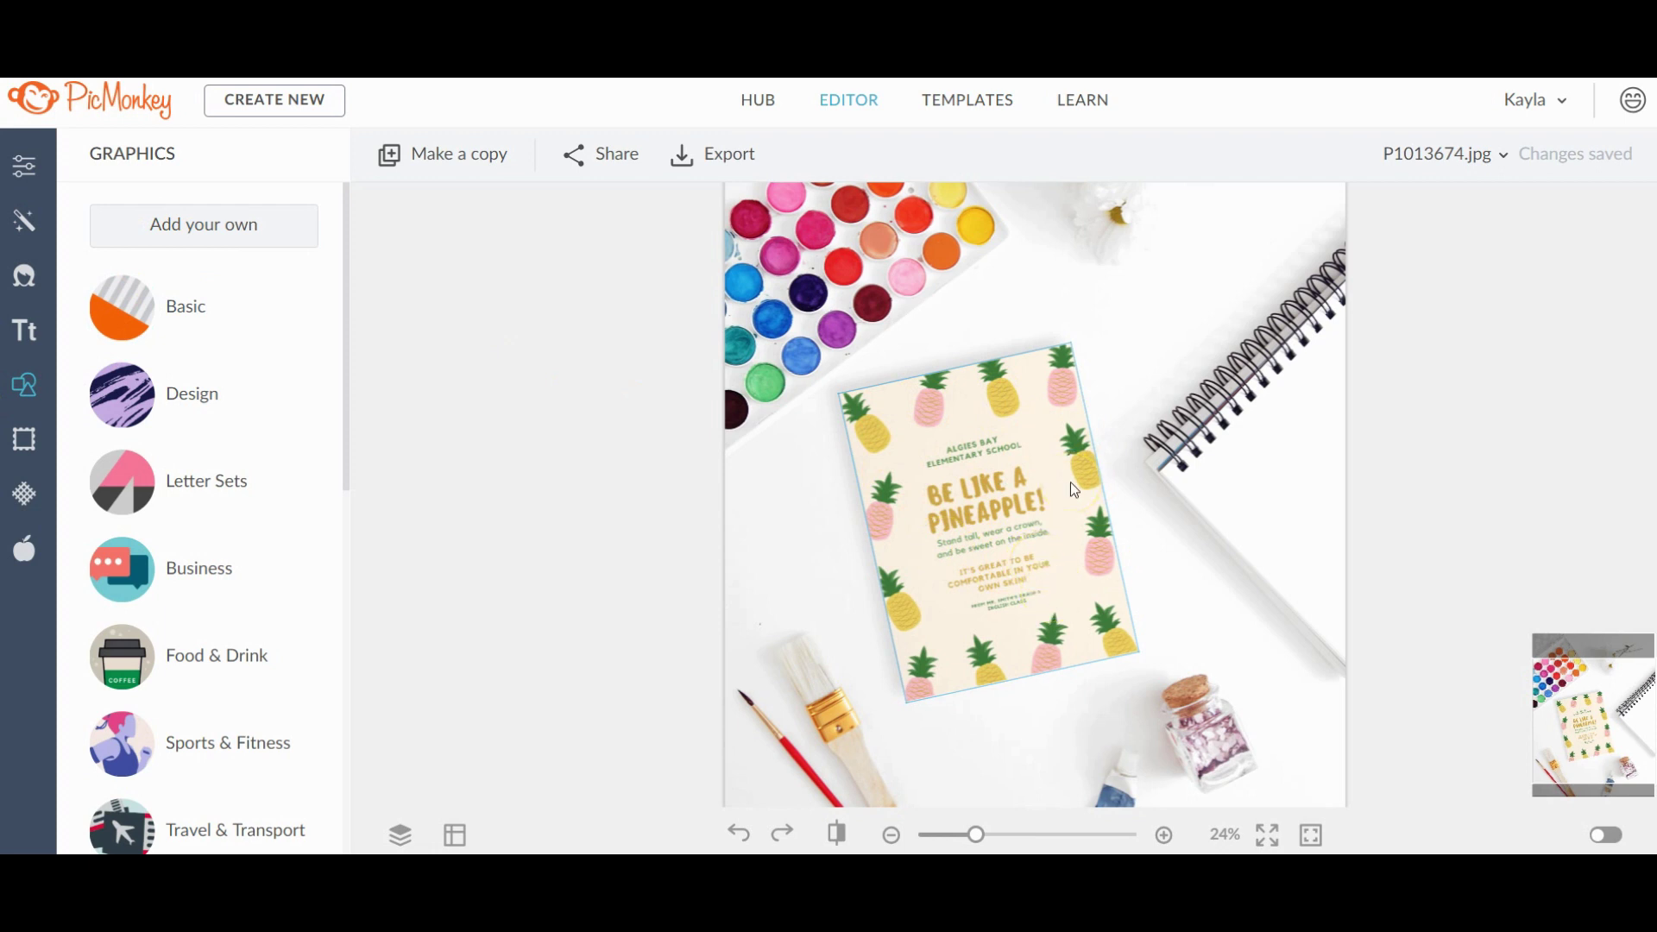
left_click(939, 459)
left_click(1393, 275)
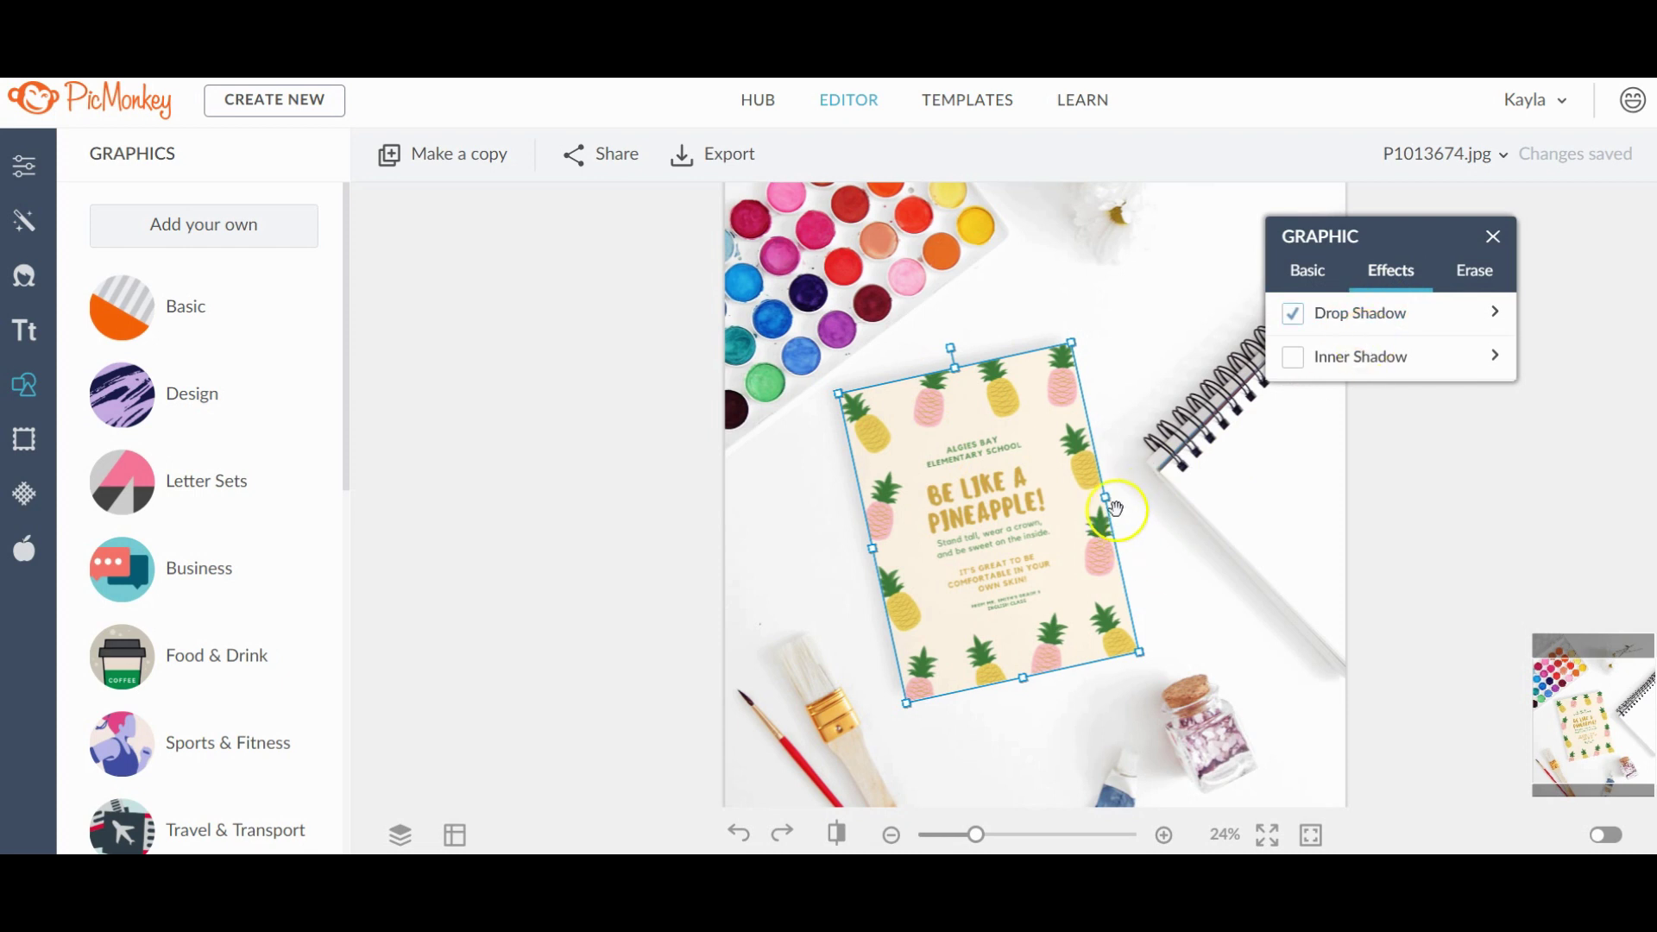
scroll(1116, 508, "down", 4)
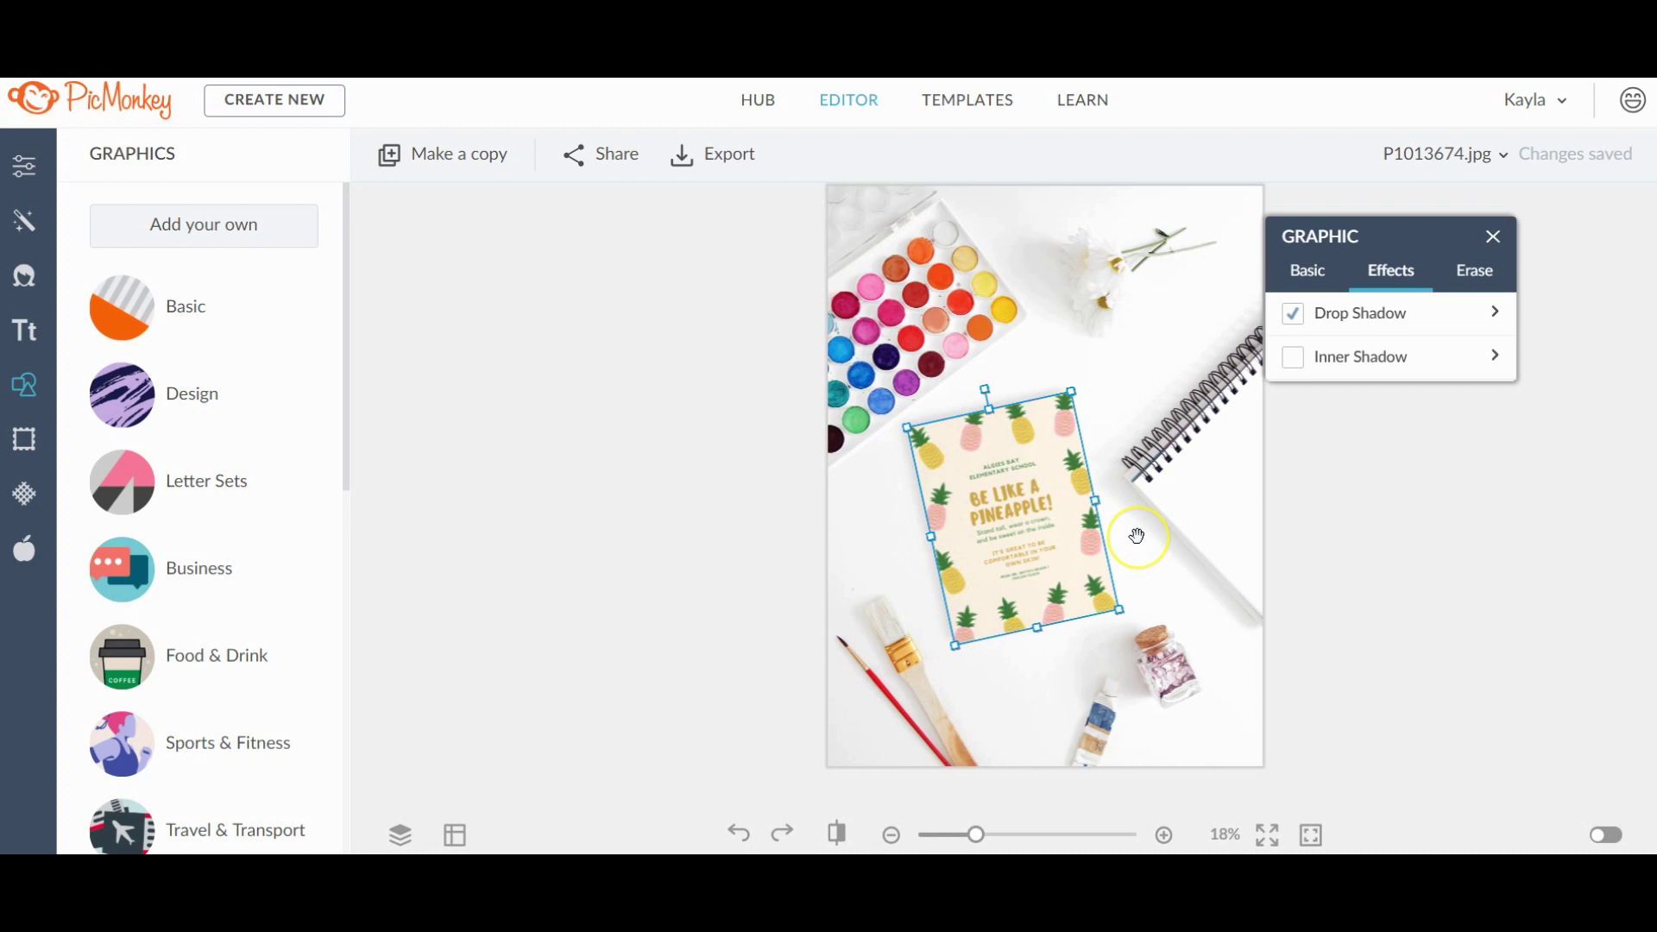
scroll(1136, 536, "up", 1)
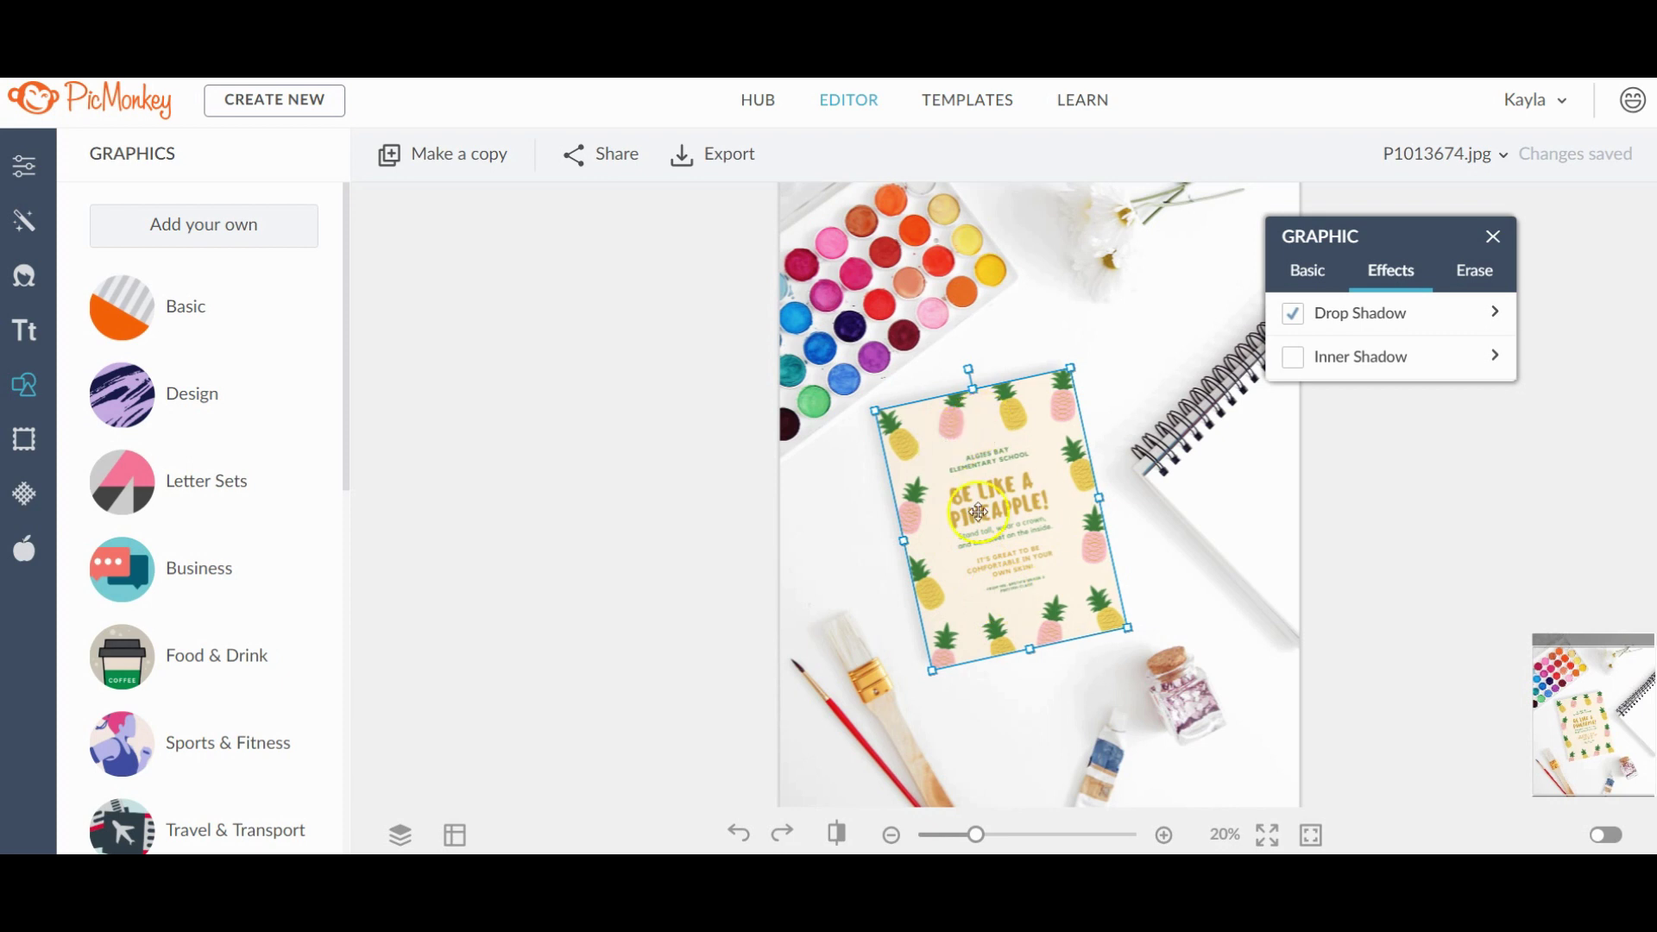
left_click(1013, 517)
Select the invitation card and bring up its Erase tools.
left_click(1033, 591)
left_click(1006, 561)
left_click(52, 799)
left_click(1037, 533)
left_click(1472, 273)
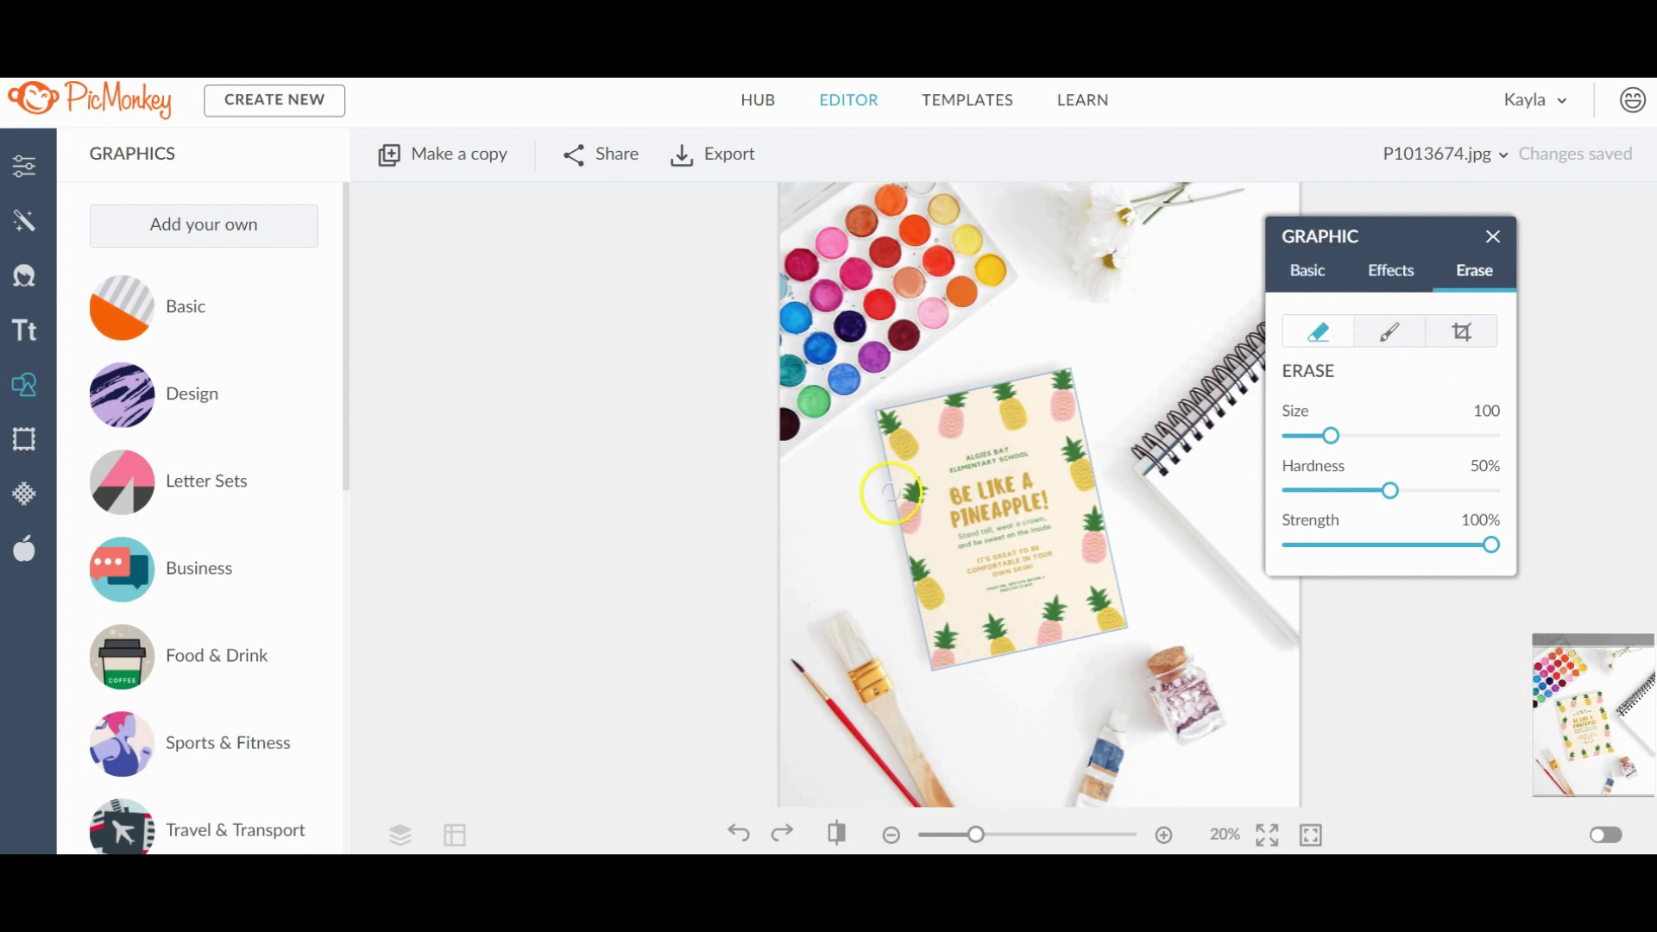
Try erasing along the card's left and lower-left edges, then undo both erasures.
mouse_move(933, 486)
left_mouse_down()
mouse_move(953, 527)
mouse_move(899, 522)
mouse_move(900, 503)
mouse_move(904, 551)
mouse_move(917, 521)
mouse_move(926, 557)
mouse_move(908, 480)
mouse_move(890, 488)
mouse_move(908, 520)
mouse_move(923, 475)
mouse_move(908, 471)
mouse_move(928, 525)
mouse_move(907, 441)
mouse_move(929, 396)
mouse_move(896, 457)
mouse_move(905, 400)
mouse_move(883, 436)
mouse_move(901, 407)
mouse_move(894, 430)
mouse_move(938, 401)
mouse_move(1032, 385)
mouse_move(1074, 386)
mouse_move(1085, 427)
mouse_move(1065, 367)
mouse_move(1073, 441)
left_mouse_up()
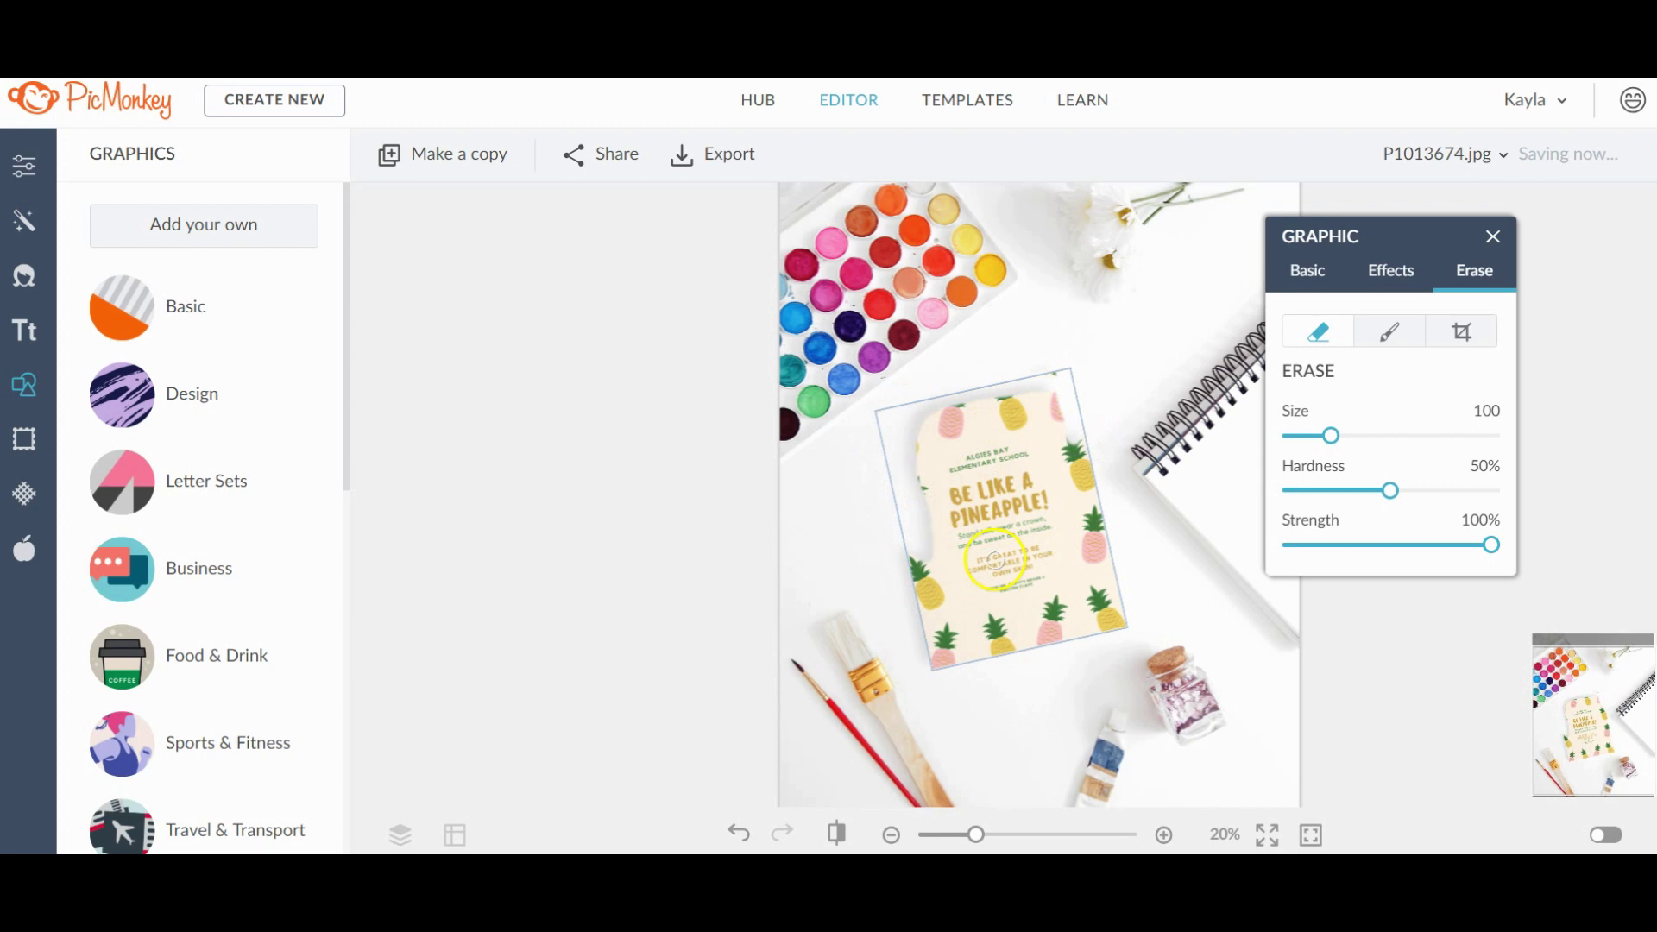
mouse_move(918, 552)
left_mouse_down()
mouse_move(951, 555)
mouse_move(918, 558)
mouse_move(961, 595)
left_mouse_up()
left_click(740, 834)
left_click(741, 834)
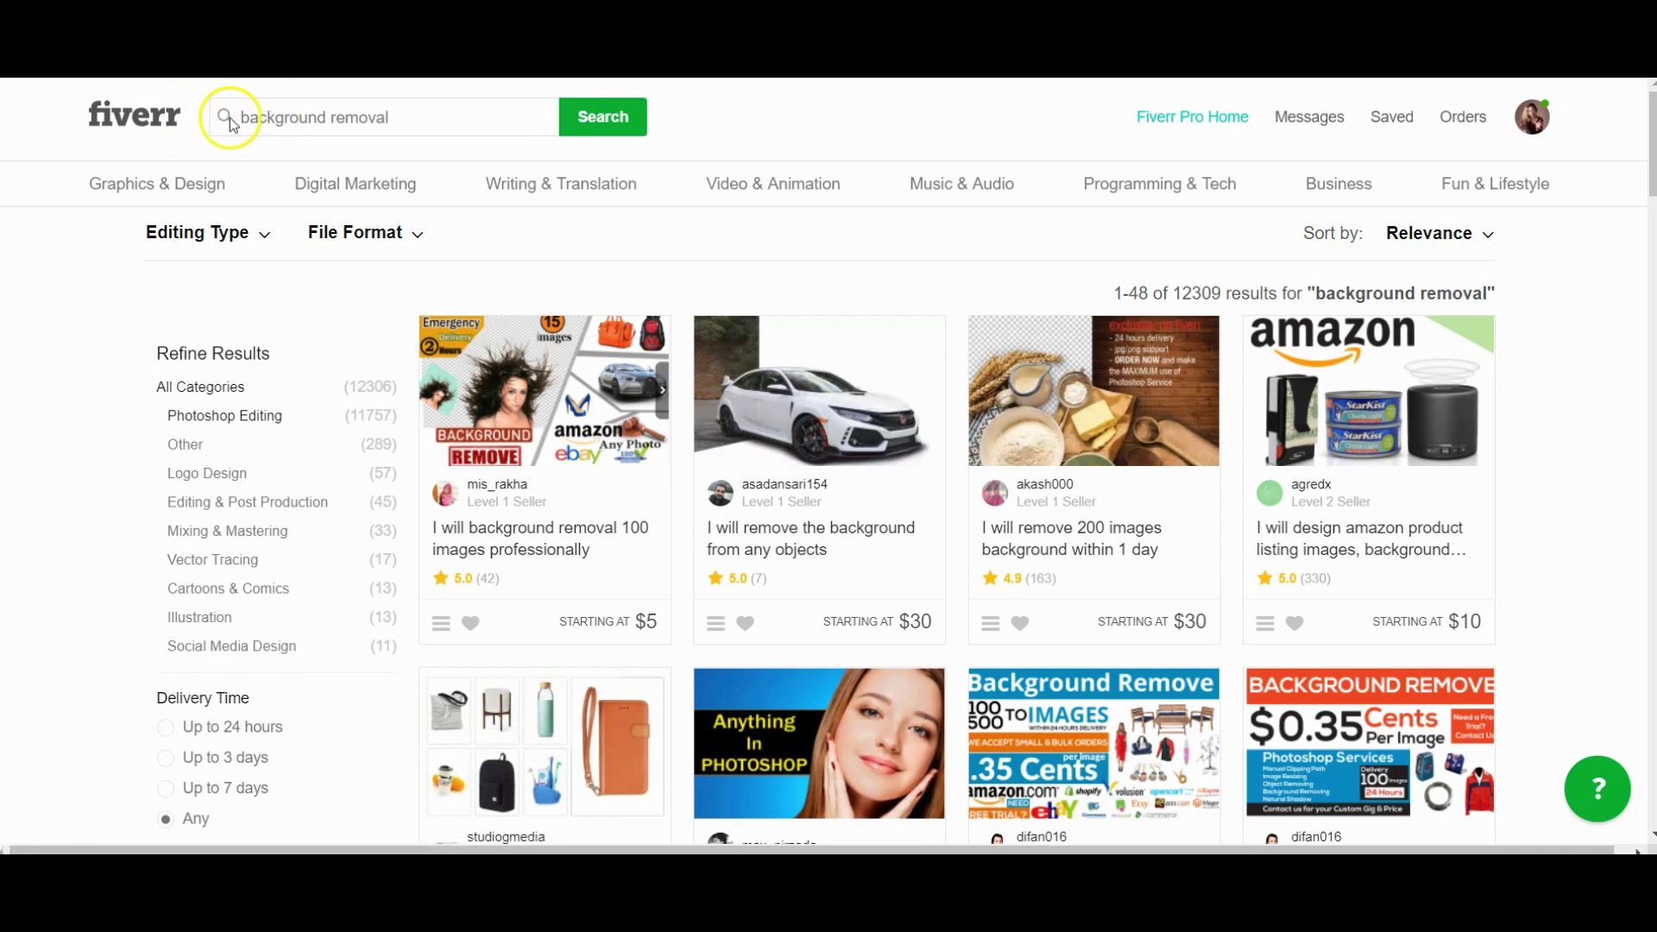
Search Fiverr for background removal gigs and browse the listed offers.
left_click(422, 120)
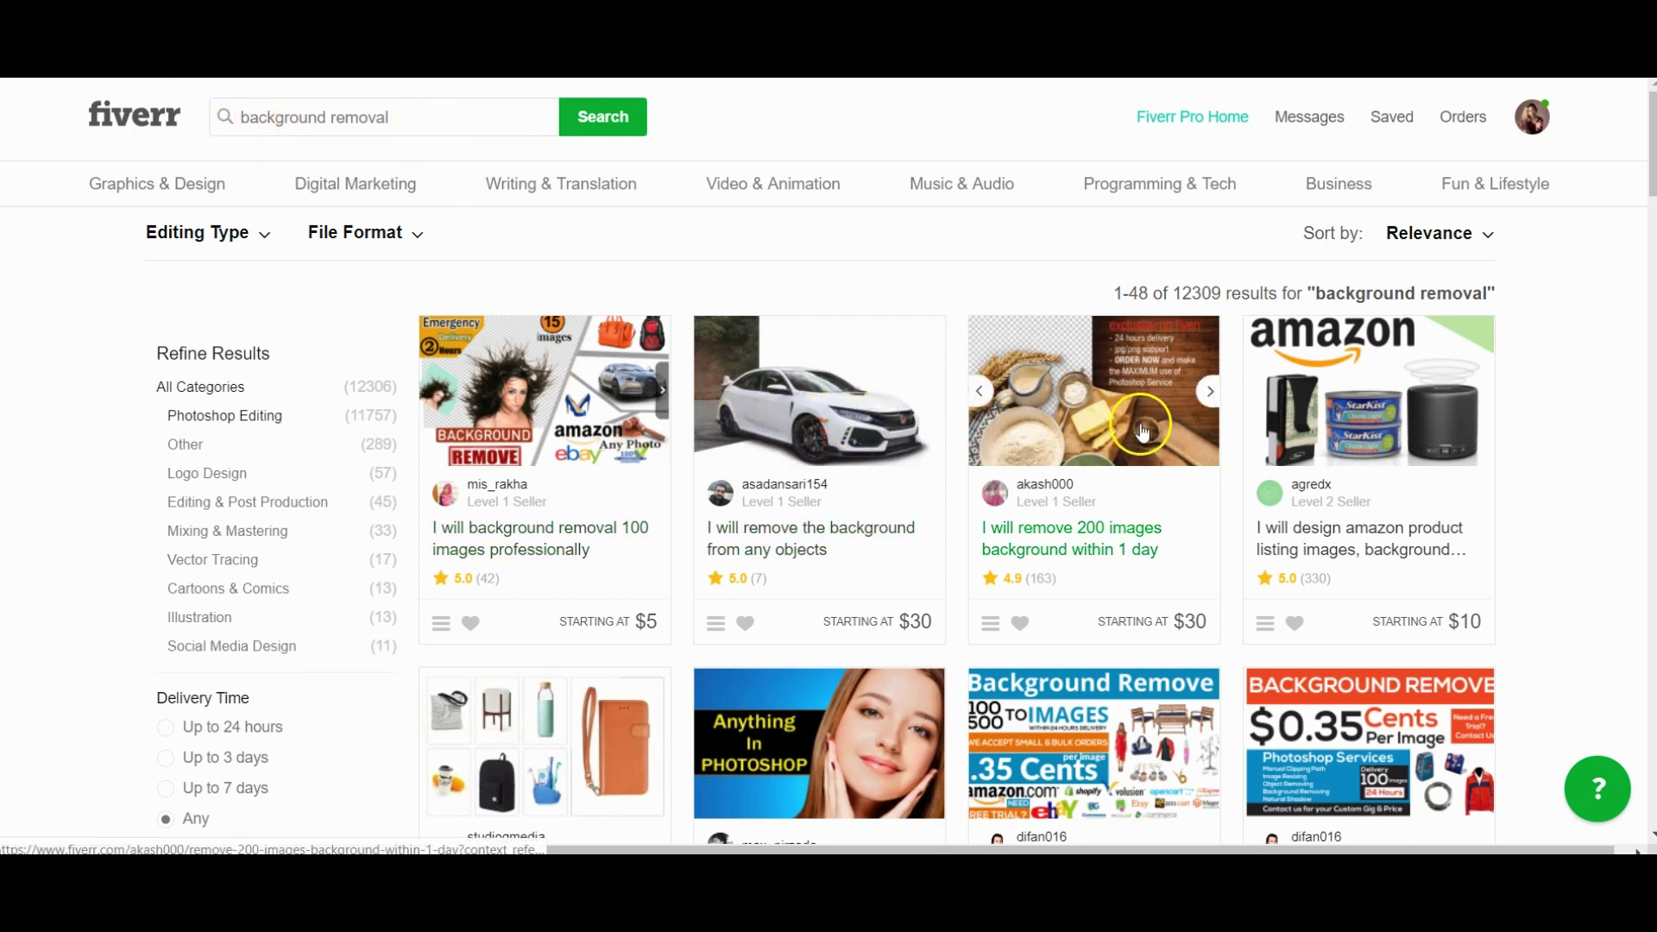
scroll(1142, 430, "down", 3)
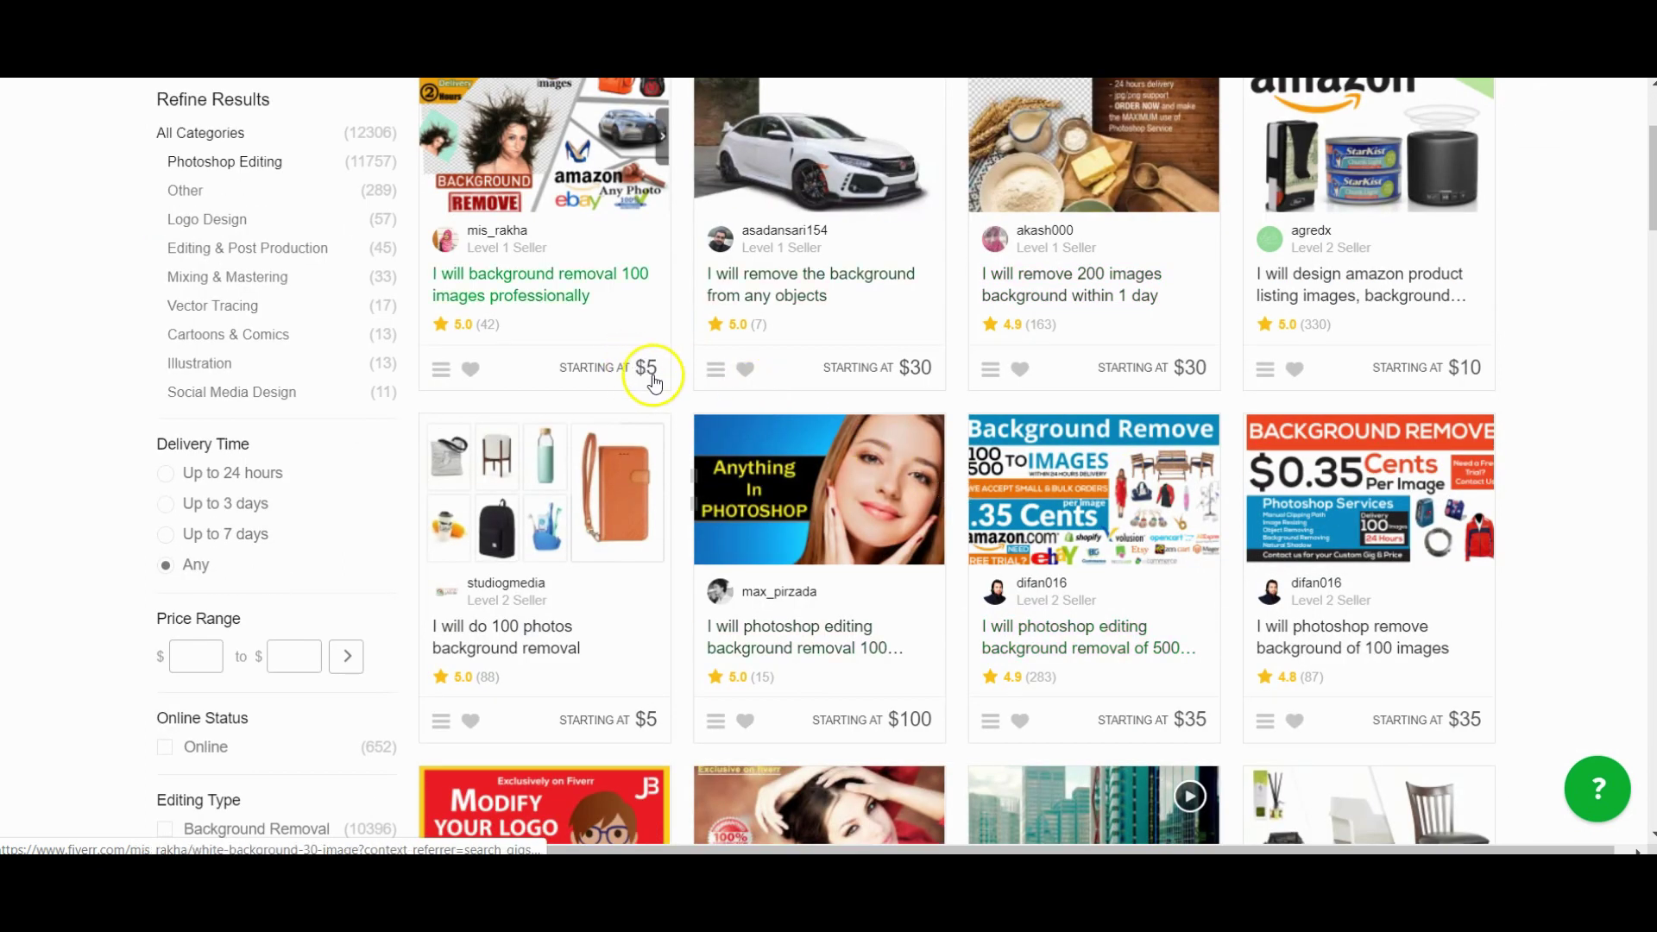
scroll(649, 372, "up", 3)
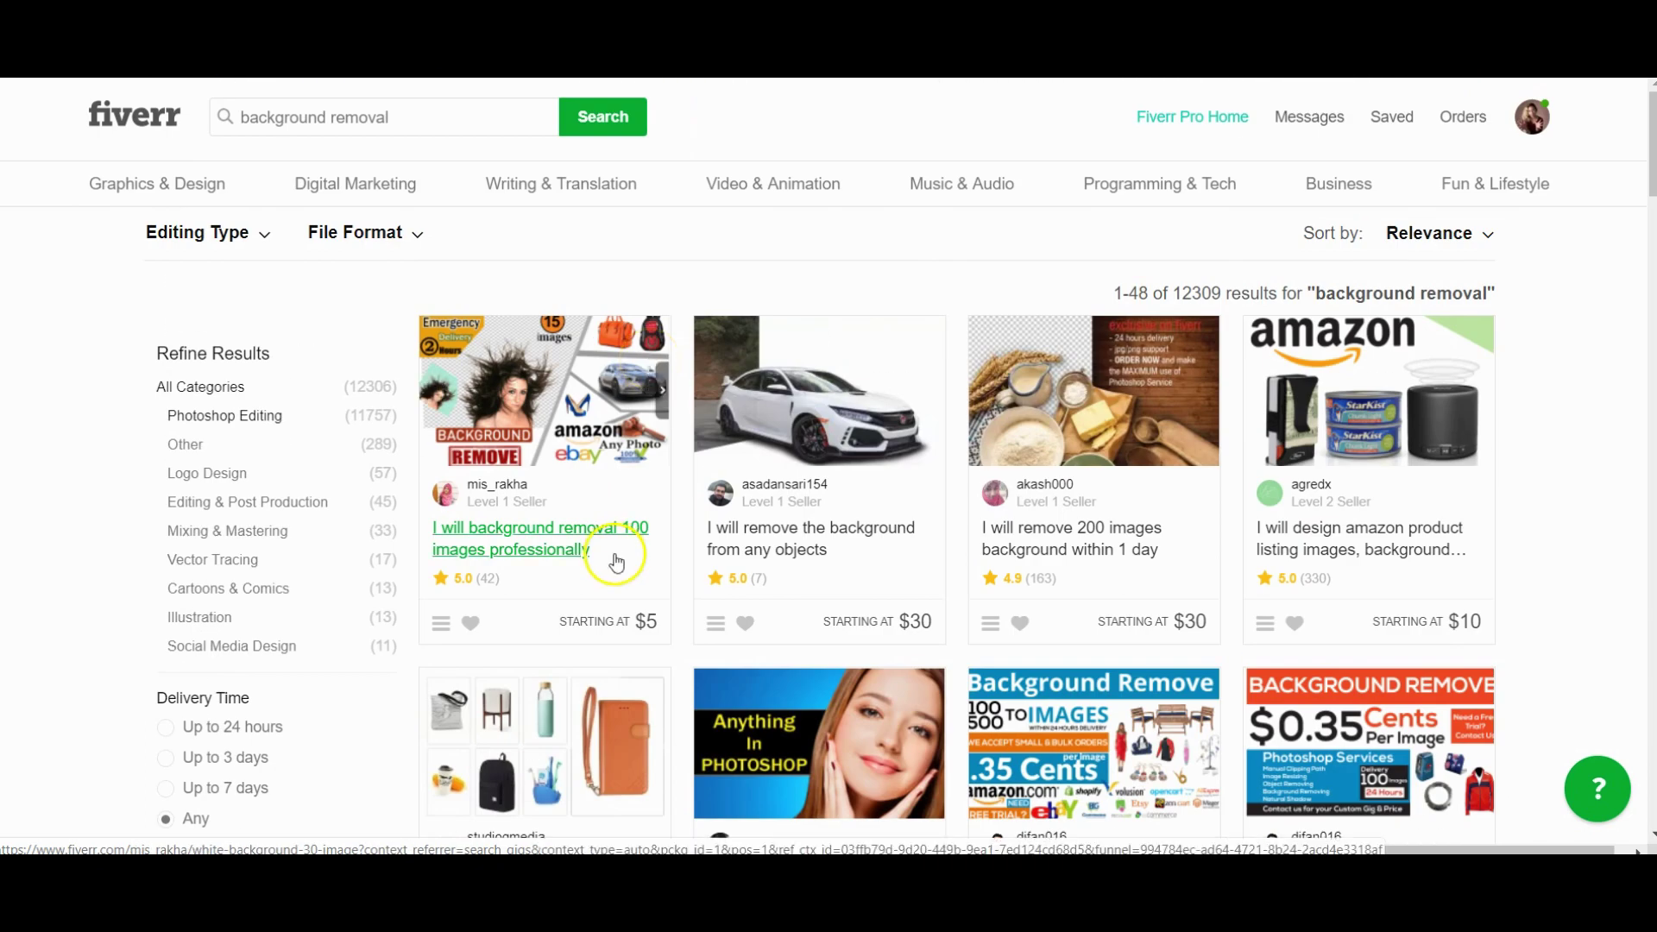
scroll(617, 565, "down", 3)
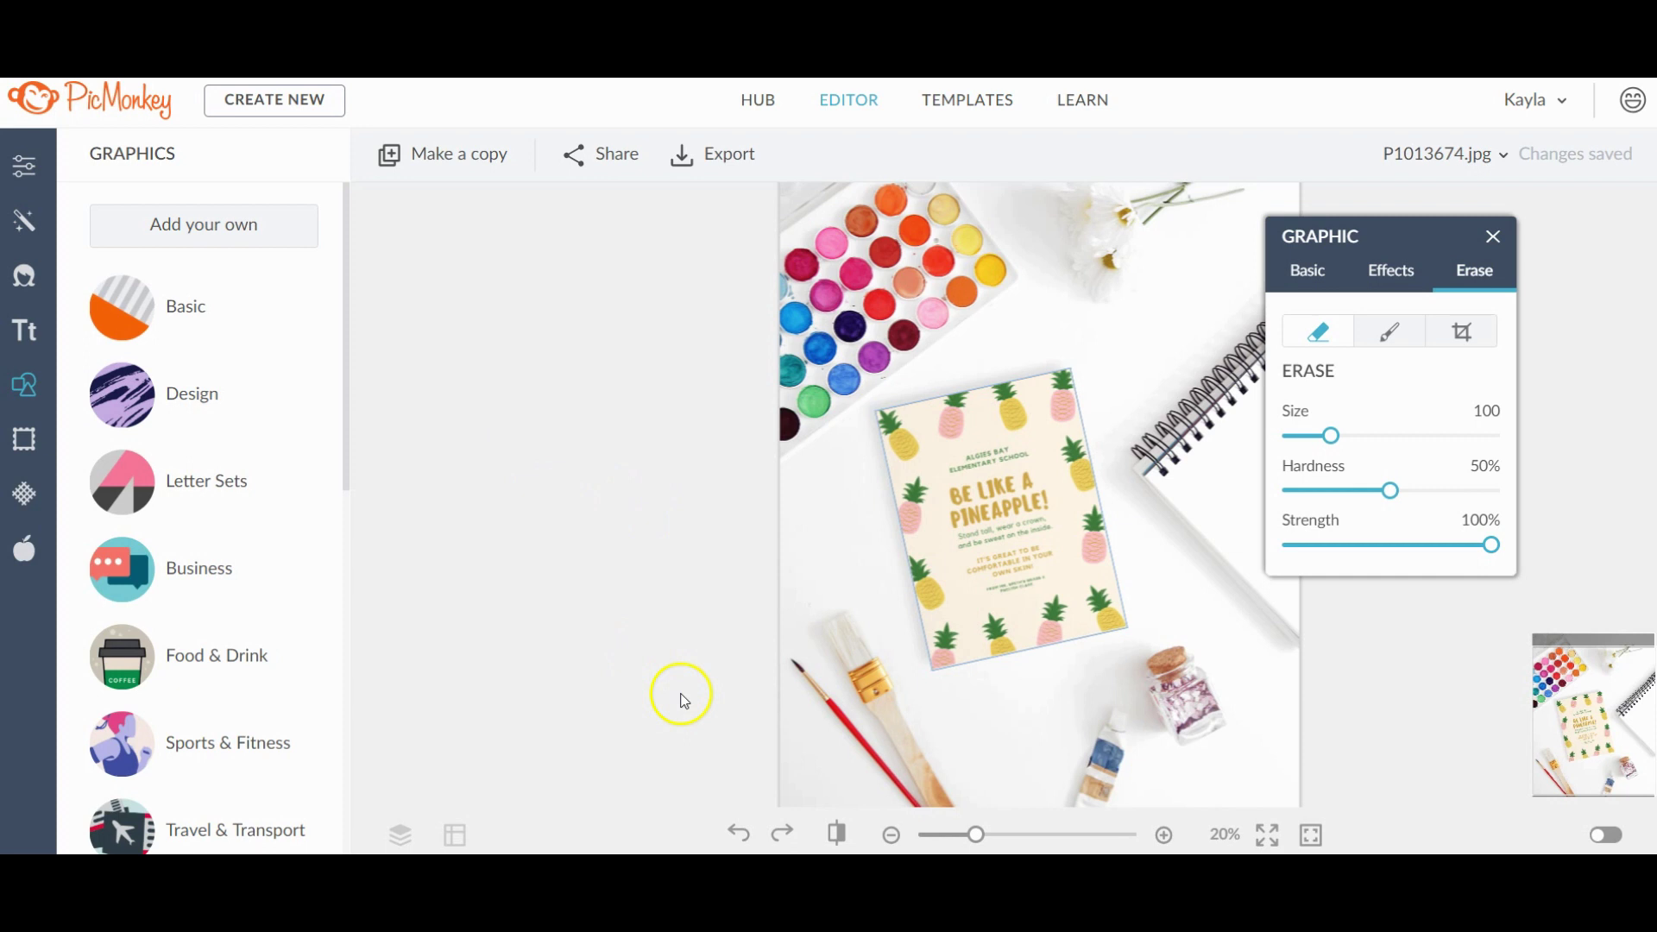
Zoom the PicMonkey canvas out to 15% to view the whole desk scene.
scroll(689, 650, "down", 3)
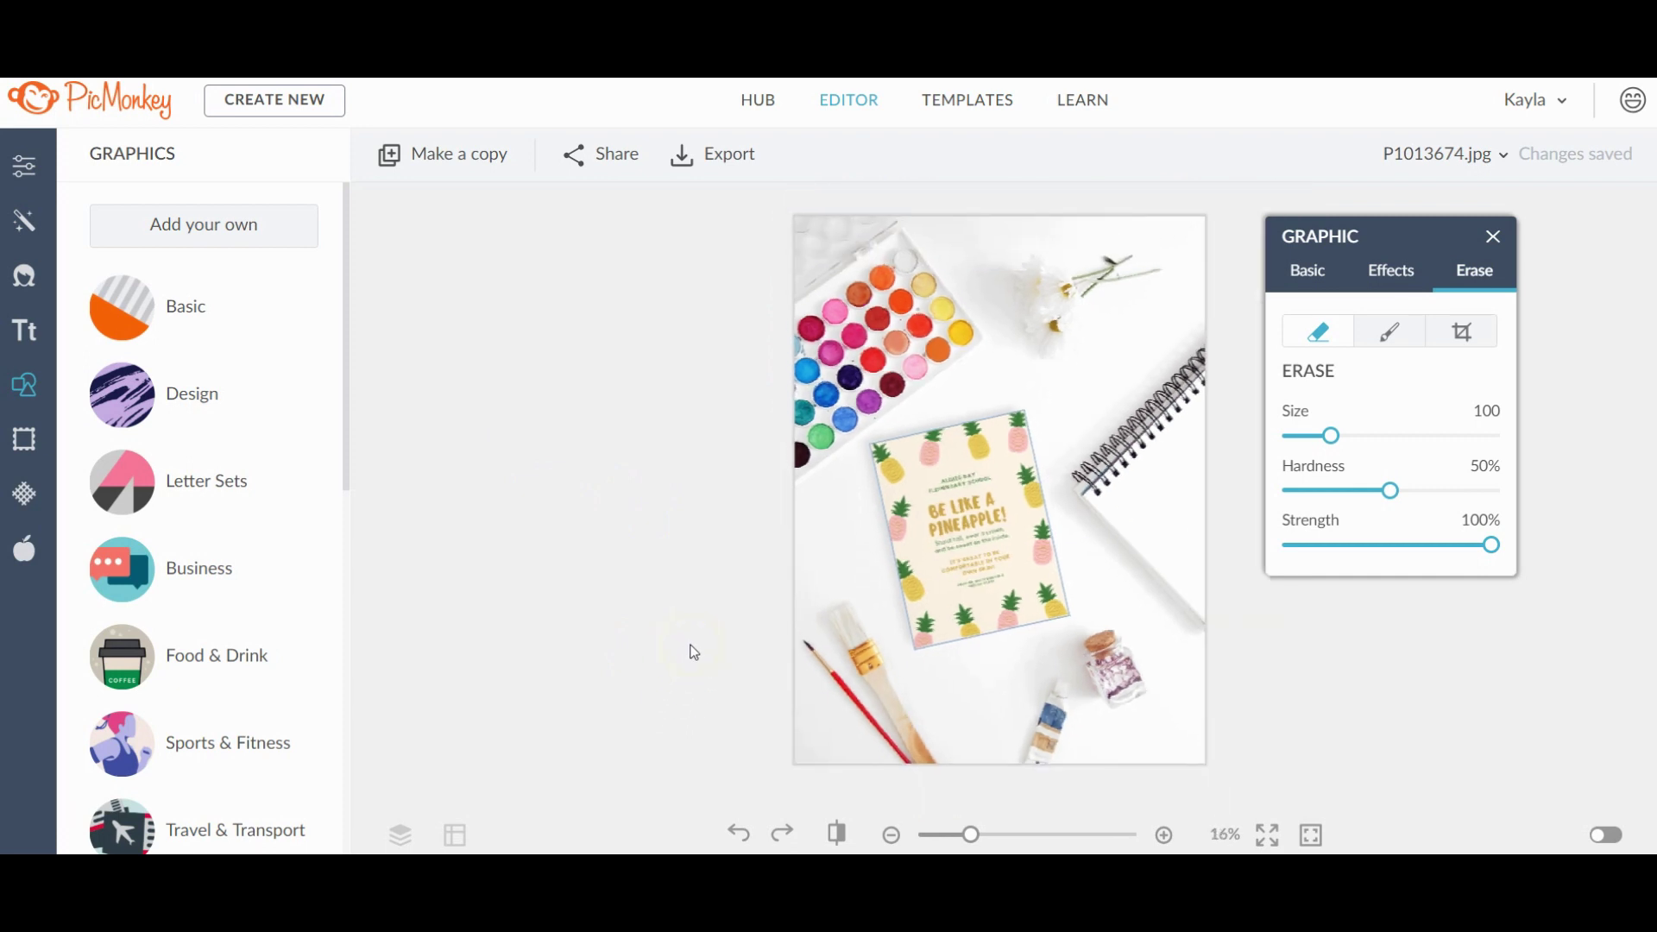